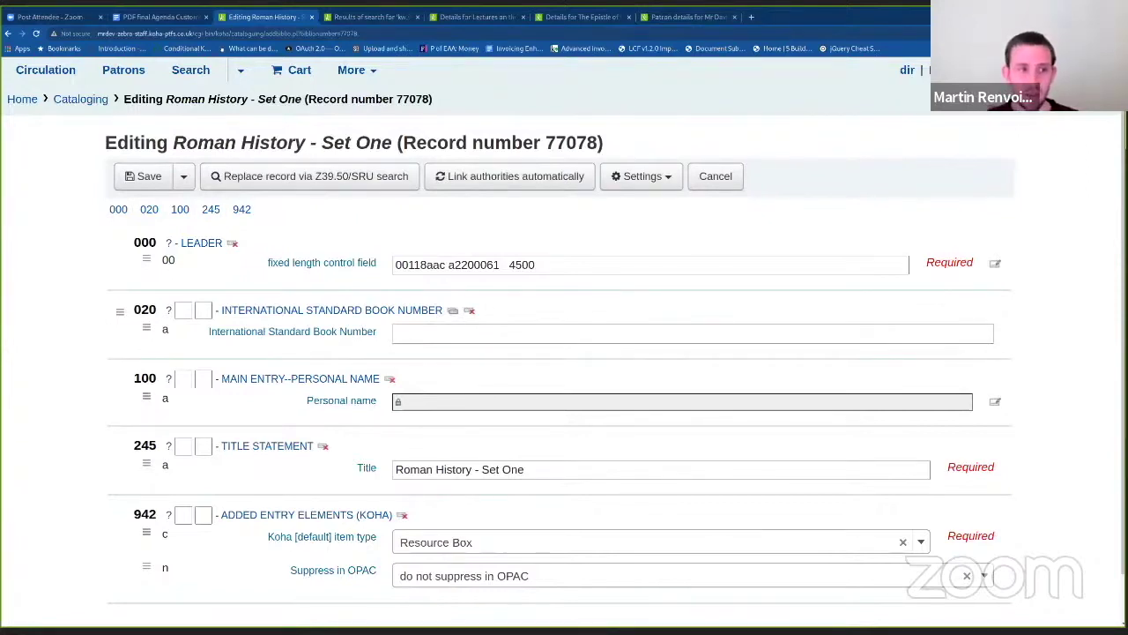
# Step: Apply the leader settings with bibliographic level c- Collection and save the Roman History - Set One record
pyautogui.scroll(-1, 564, 352)
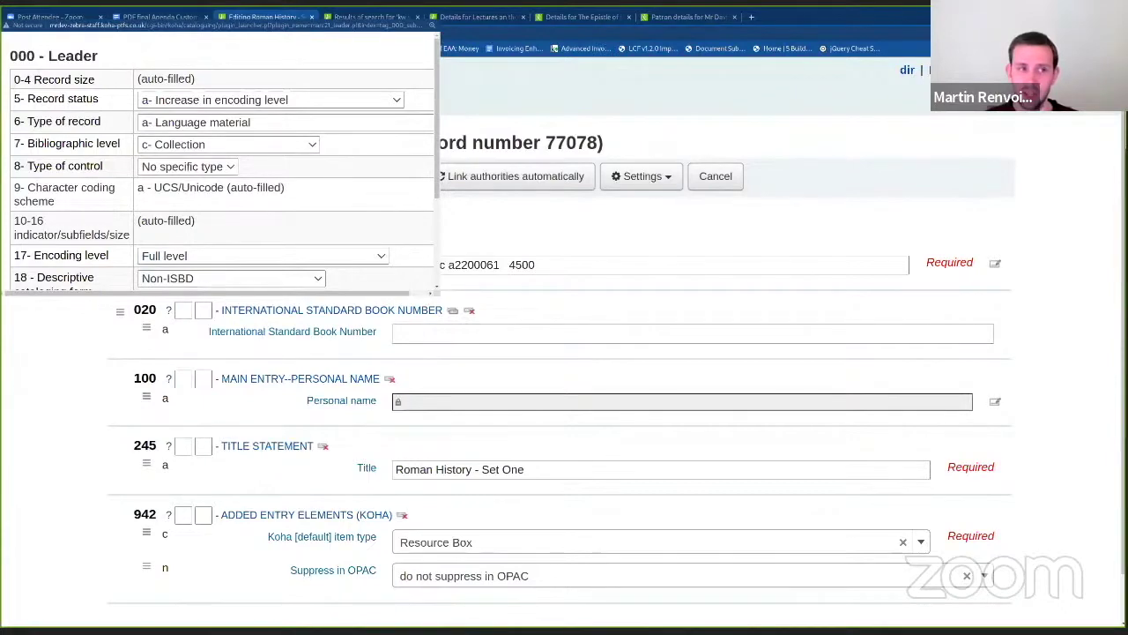
pyautogui.scroll(-3, 221, 159)
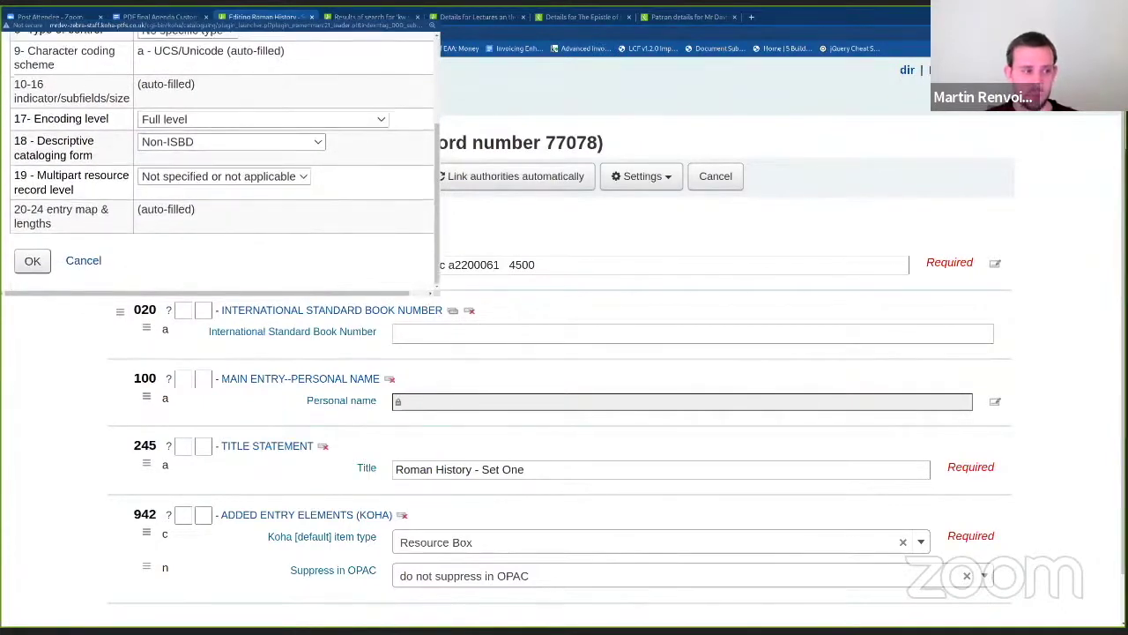
pyautogui.click(32, 260)
pyautogui.click(142, 175)
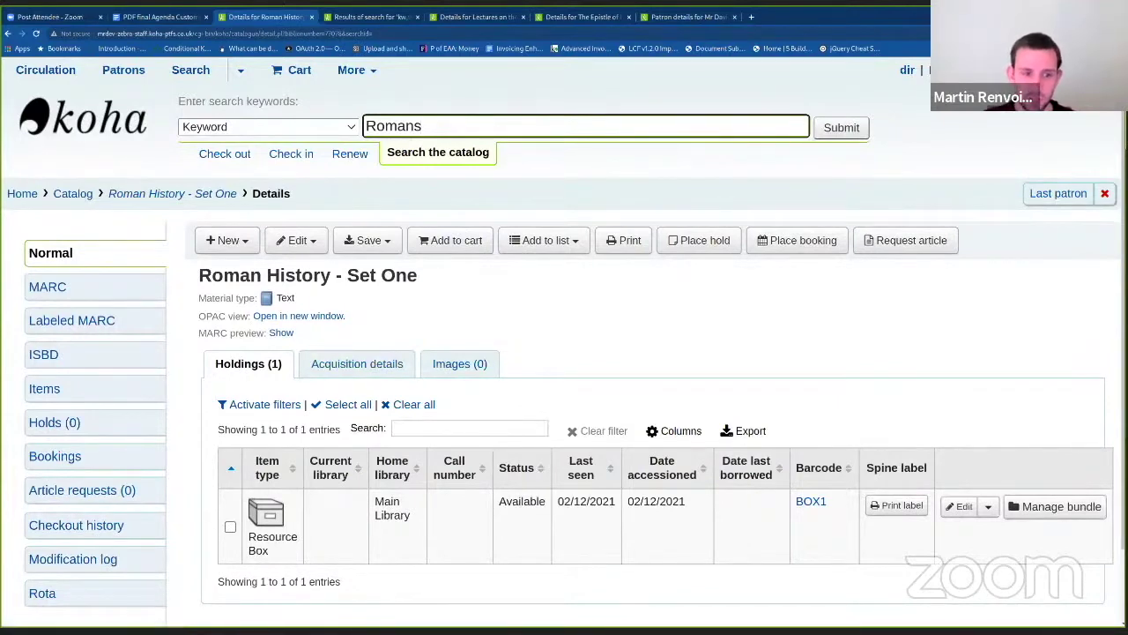
# Step: Open bundle management for the BOX1 resource box in the record's holdings
pyautogui.scroll(-2, 564, 353)
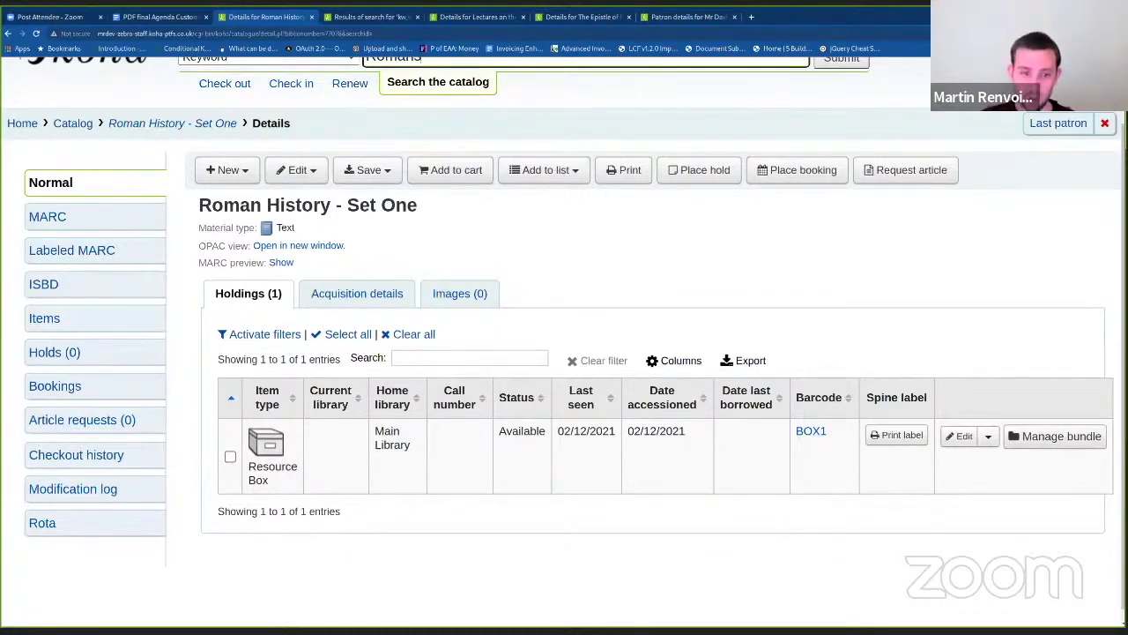
pyautogui.click(1055, 435)
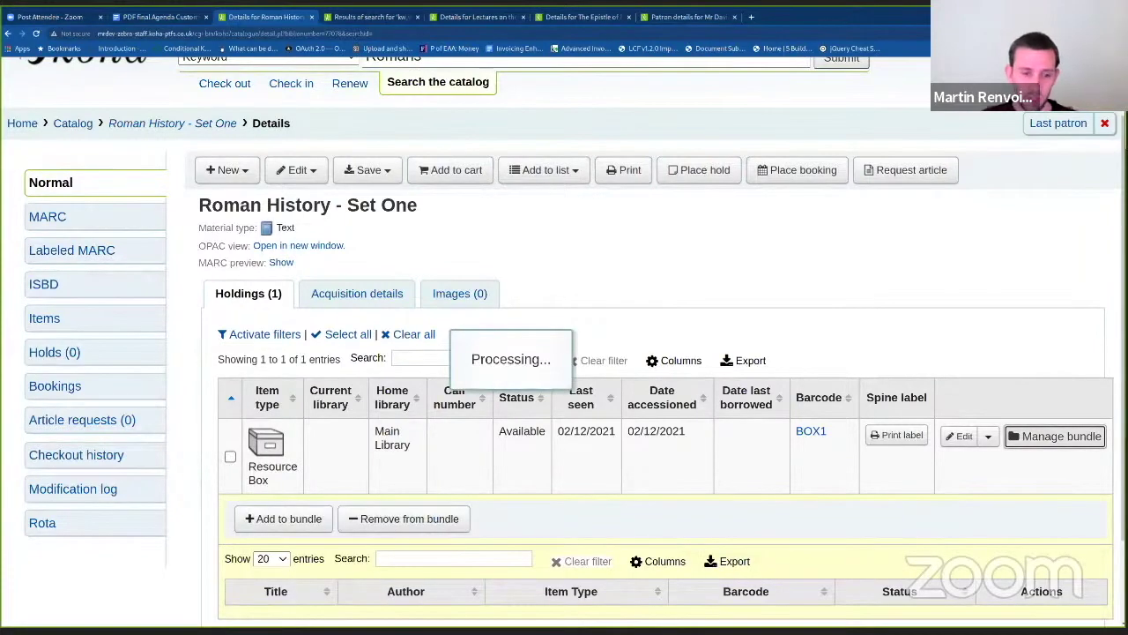
pyautogui.scroll(-1, 564, 352)
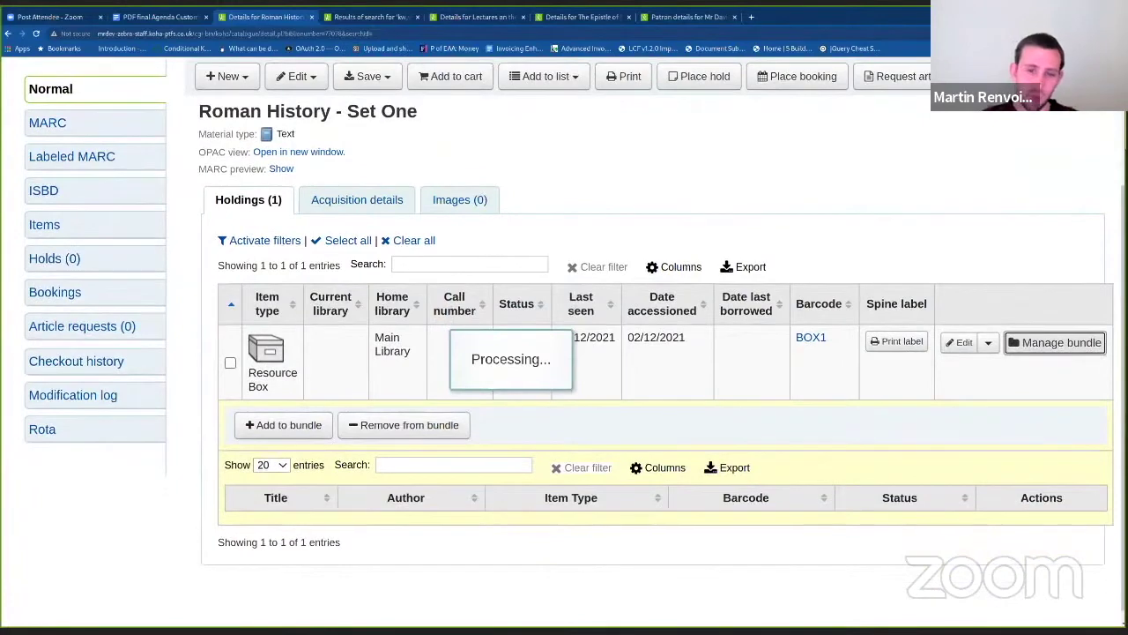
pyautogui.scroll(-1, 564, 353)
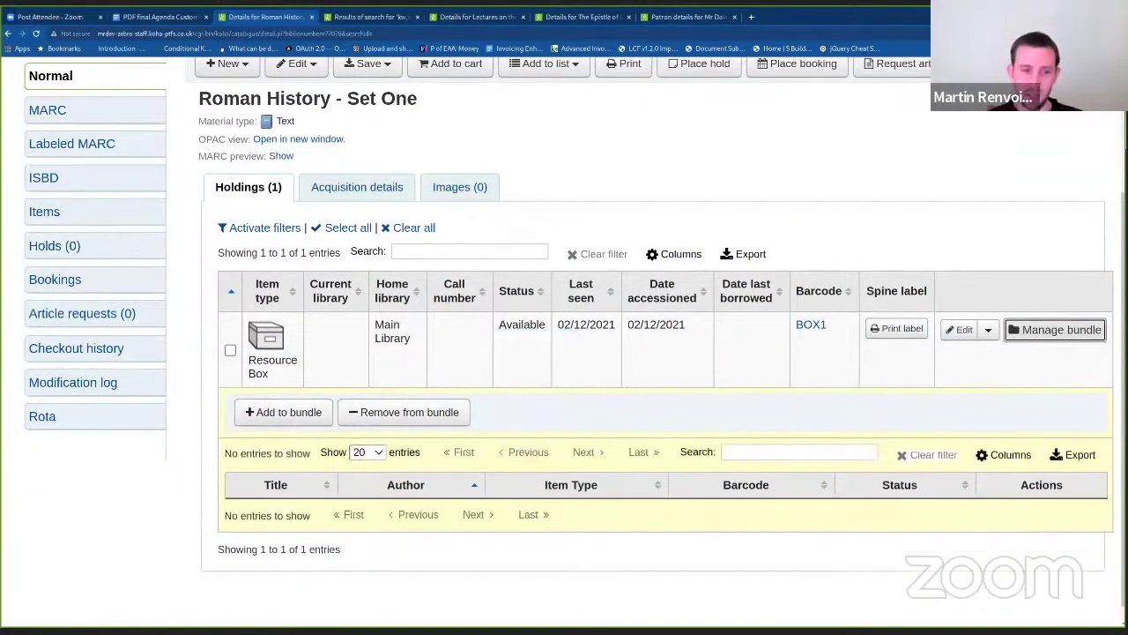
pyautogui.scroll(-1, 564, 352)
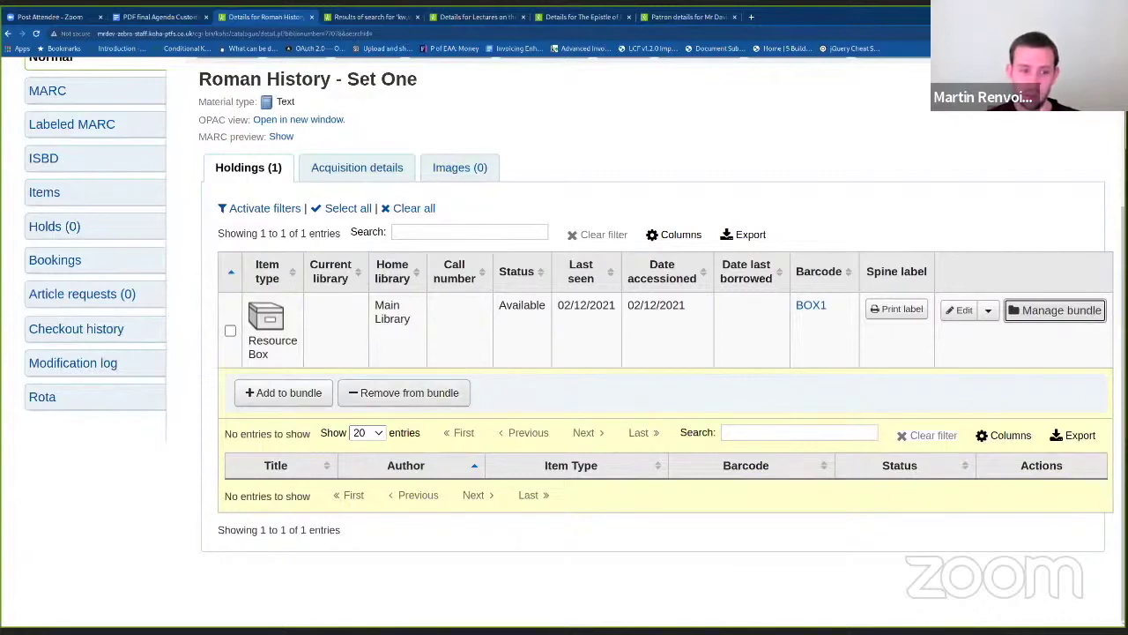
# Step: Add the first copy of Lectures on the epistle to the Romans, barcode T 64686, to the BOX1 bundle
pyautogui.click(283, 392)
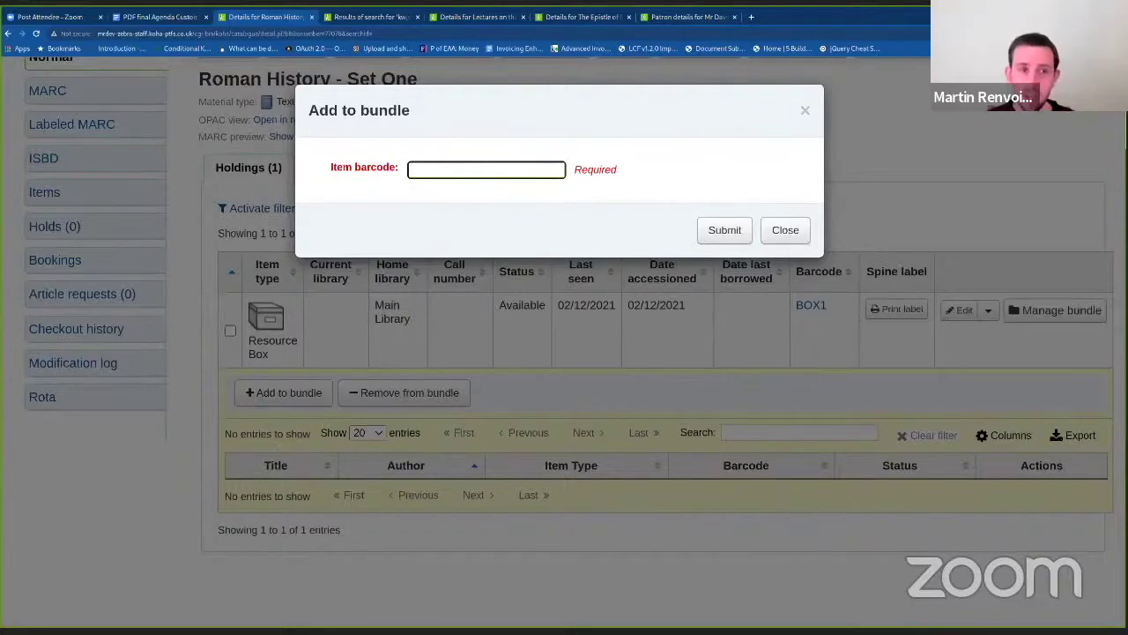
pyautogui.hotkey('ctrl', '5')
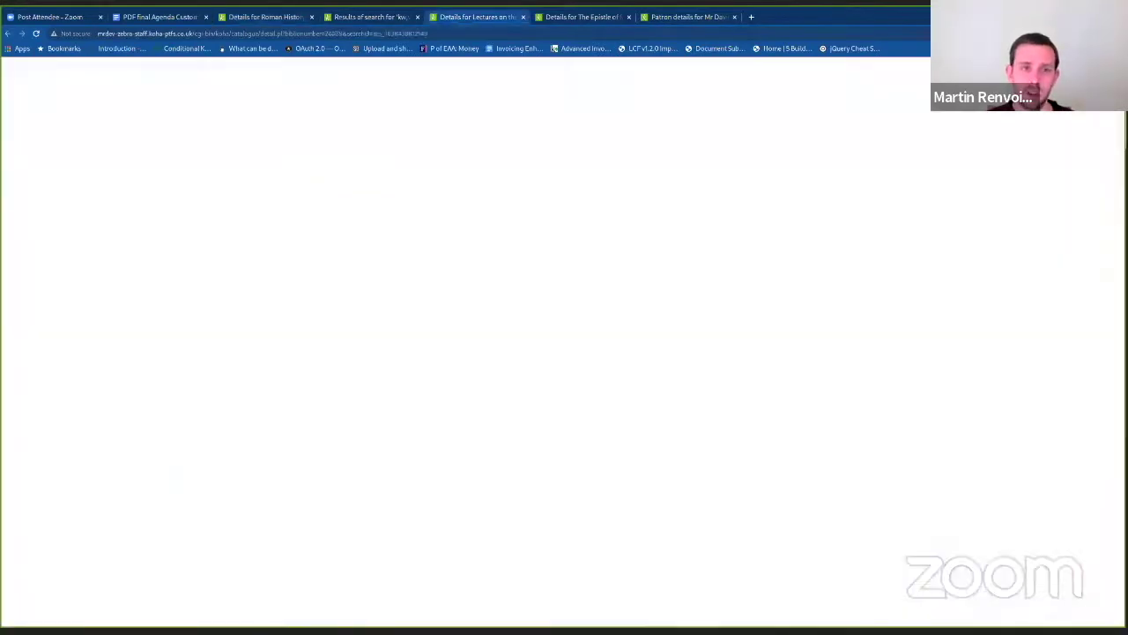
pyautogui.scroll(-2, 573, 352)
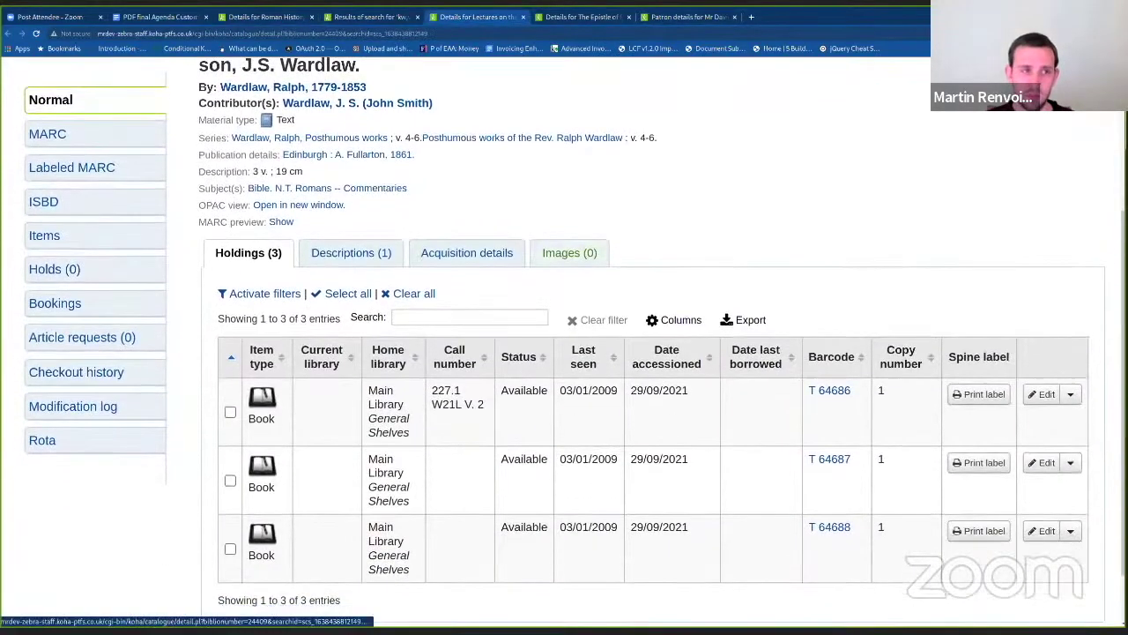
pyautogui.scroll(1, 573, 353)
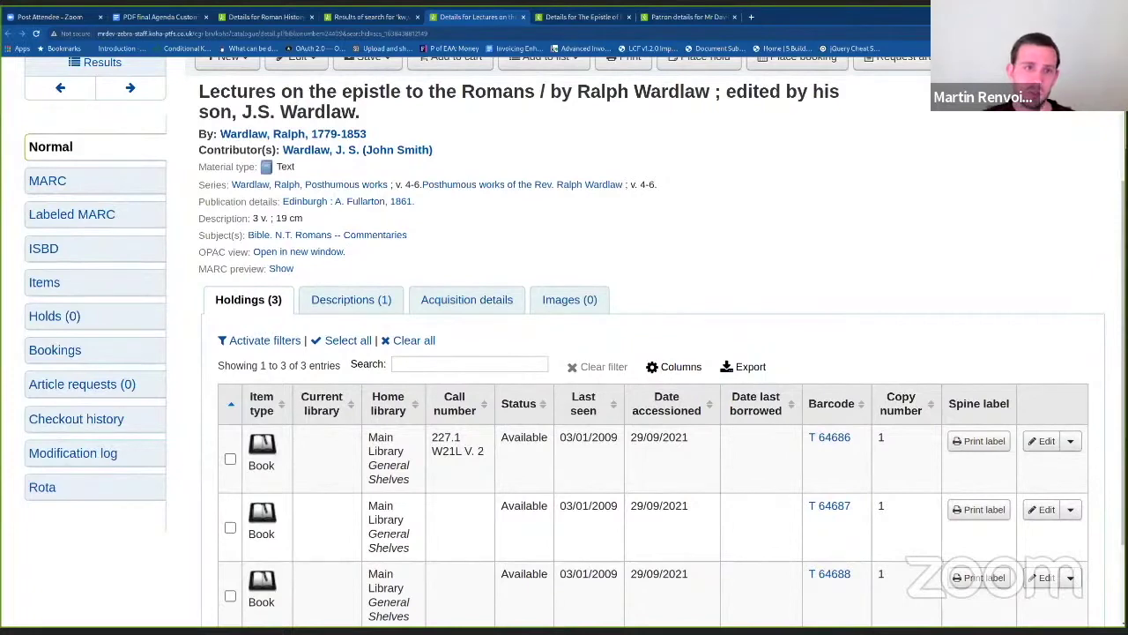
pyautogui.scroll(-2, 572, 352)
pyautogui.moveTo(852, 320); pyautogui.dragTo(808, 320)
pyautogui.hotkey('ctrl', 'c')
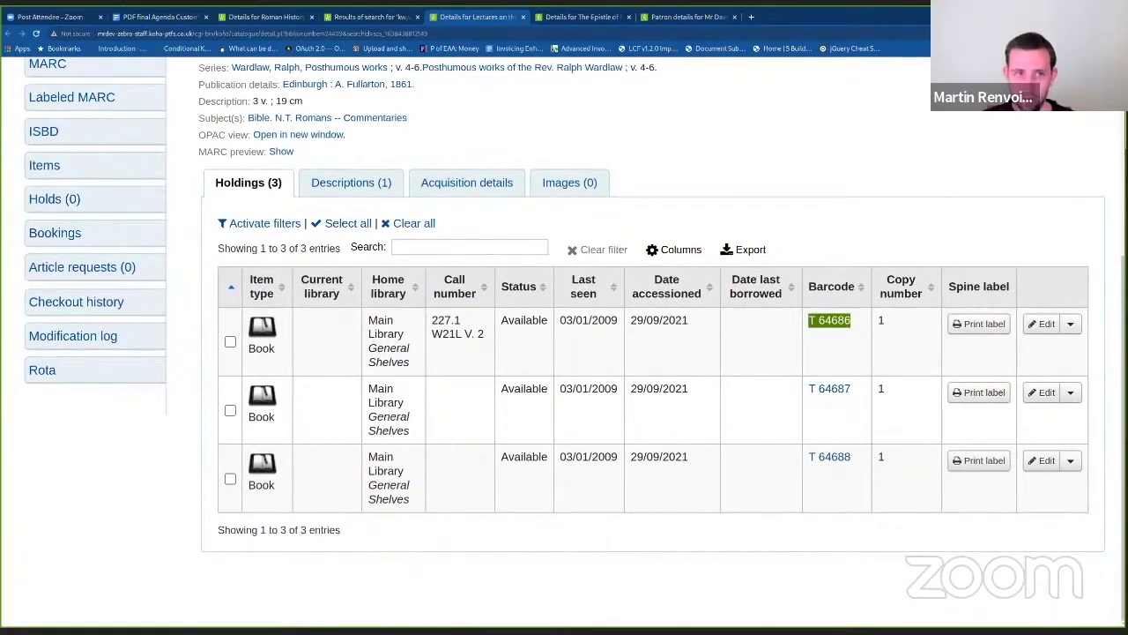
pyautogui.hotkey('ctrl', '3')
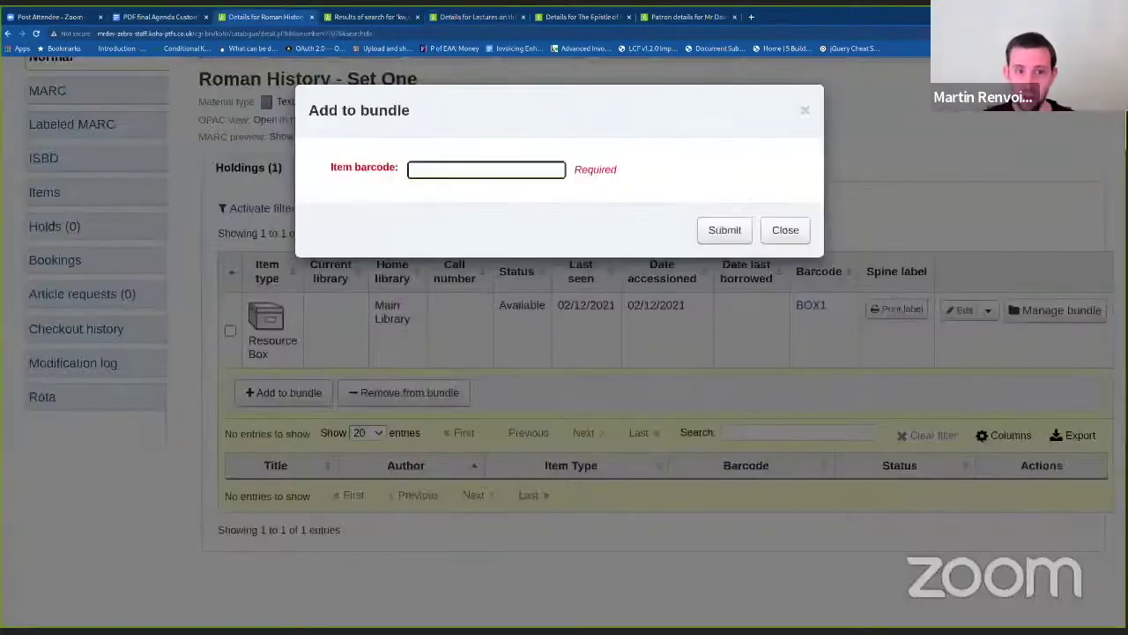
pyautogui.hotkey('ctrl', 'v')
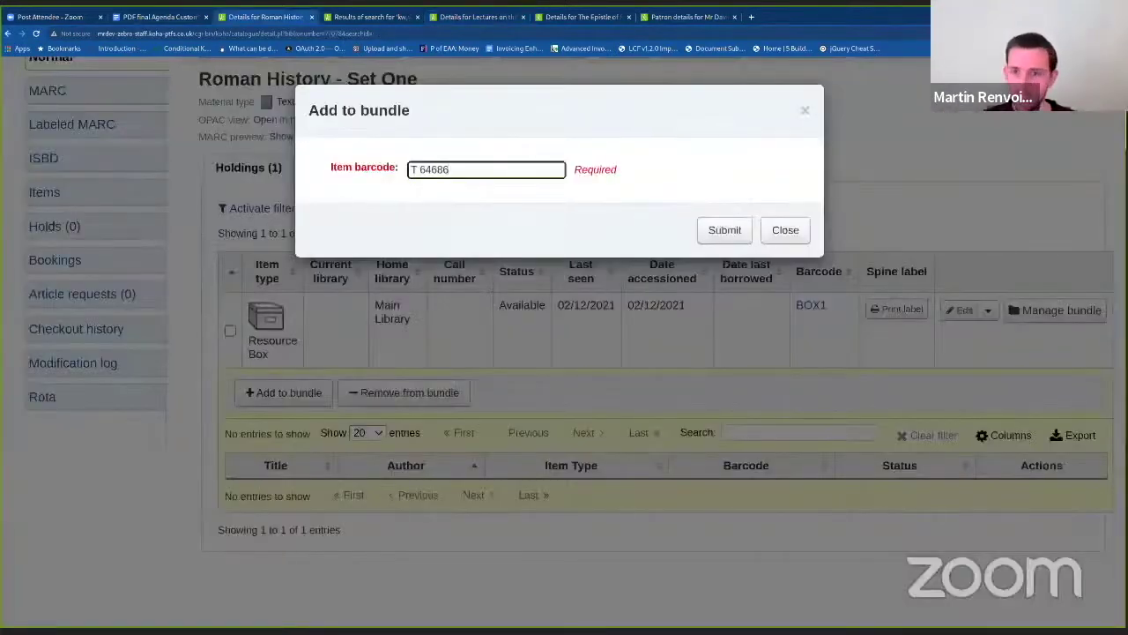
pyautogui.press('Tab')
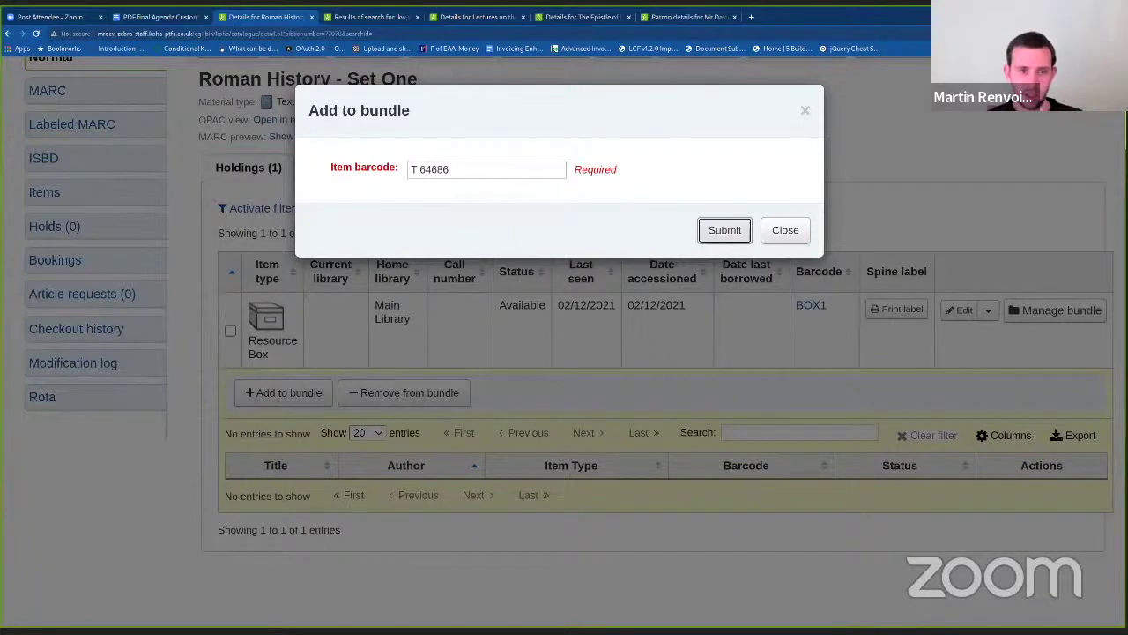
pyautogui.press('Return')
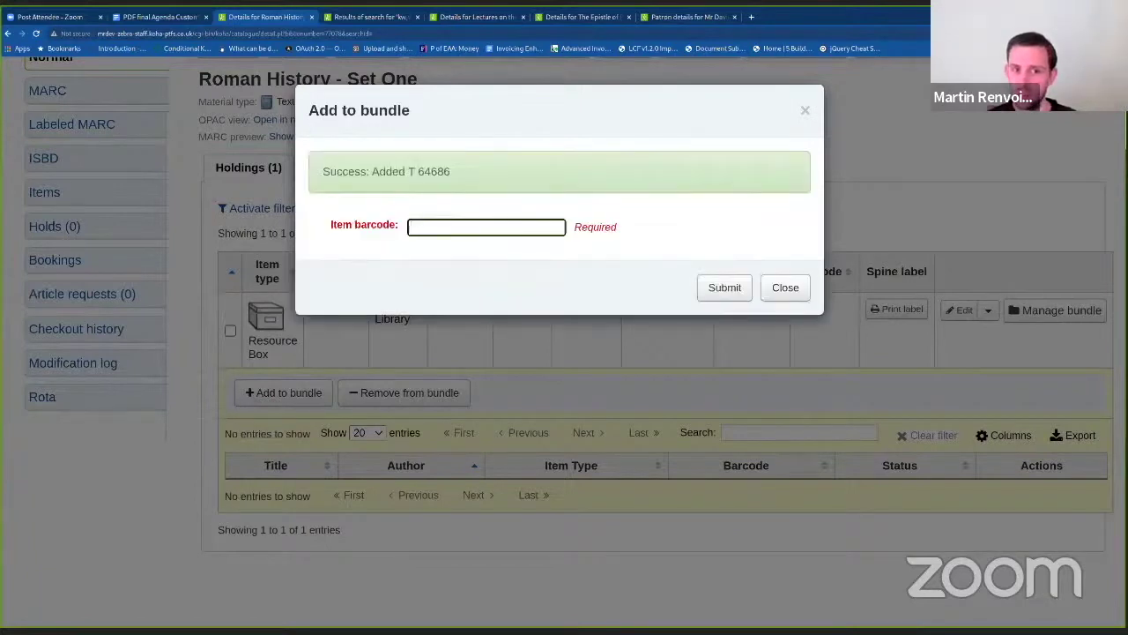
# Step: Try to add the item with barcode T 64686 to the bundle a second time
pyautogui.press('Down')
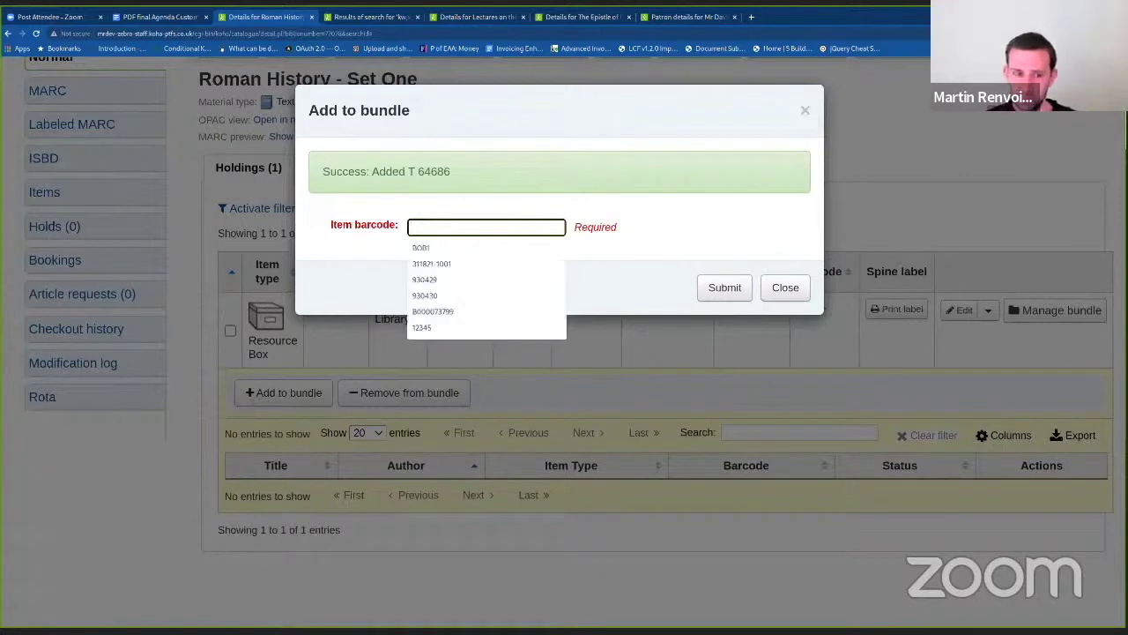
pyautogui.write('T 64686')
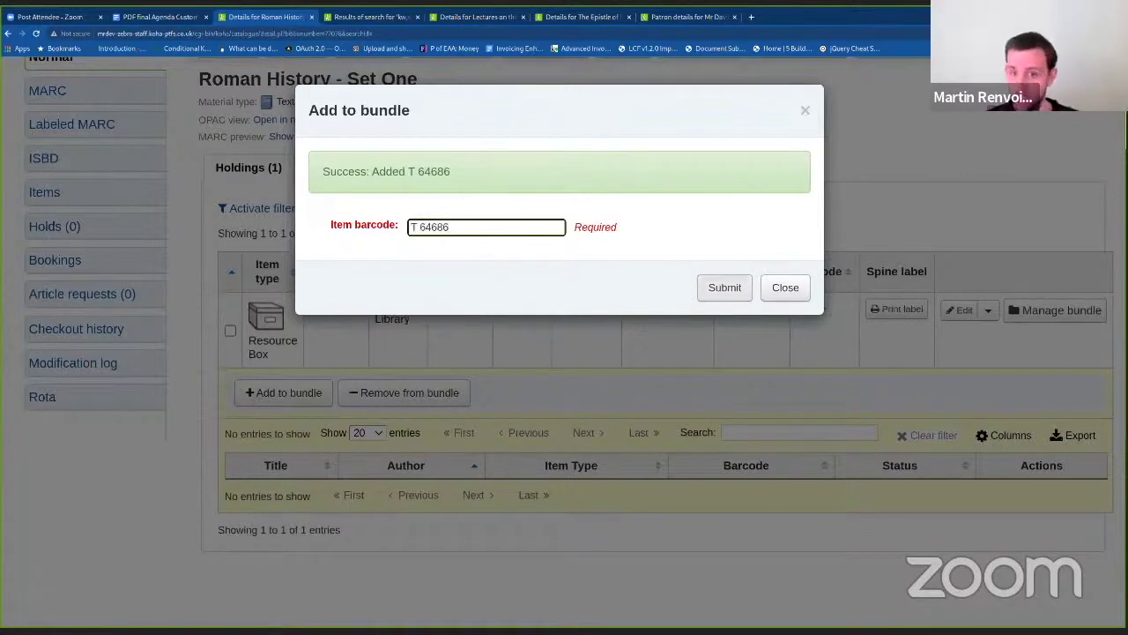
pyautogui.press('Tab')
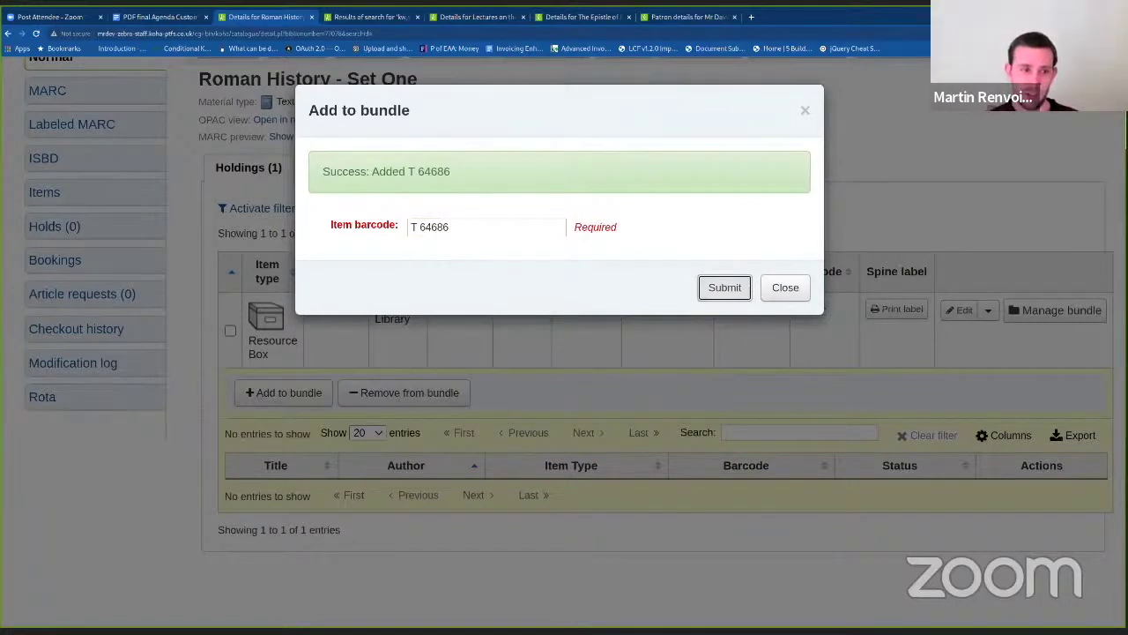
pyautogui.press('Return')
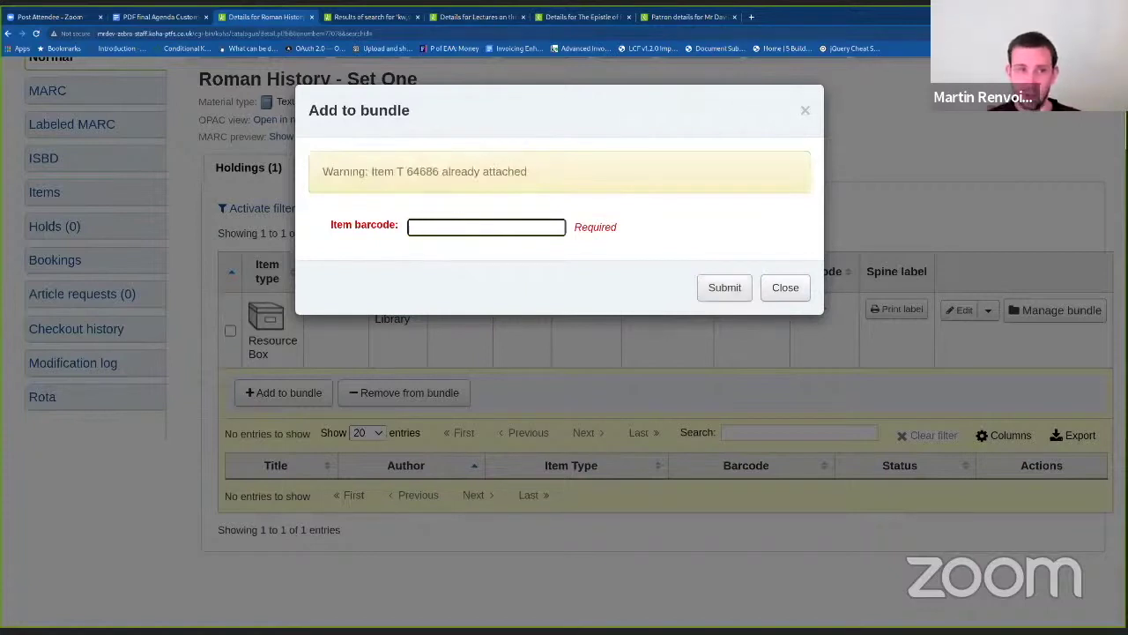
# Step: Try to add an item to the bundle using the incomplete barcode T 6468
pyautogui.press('Down')
pyautogui.write('T 6468')
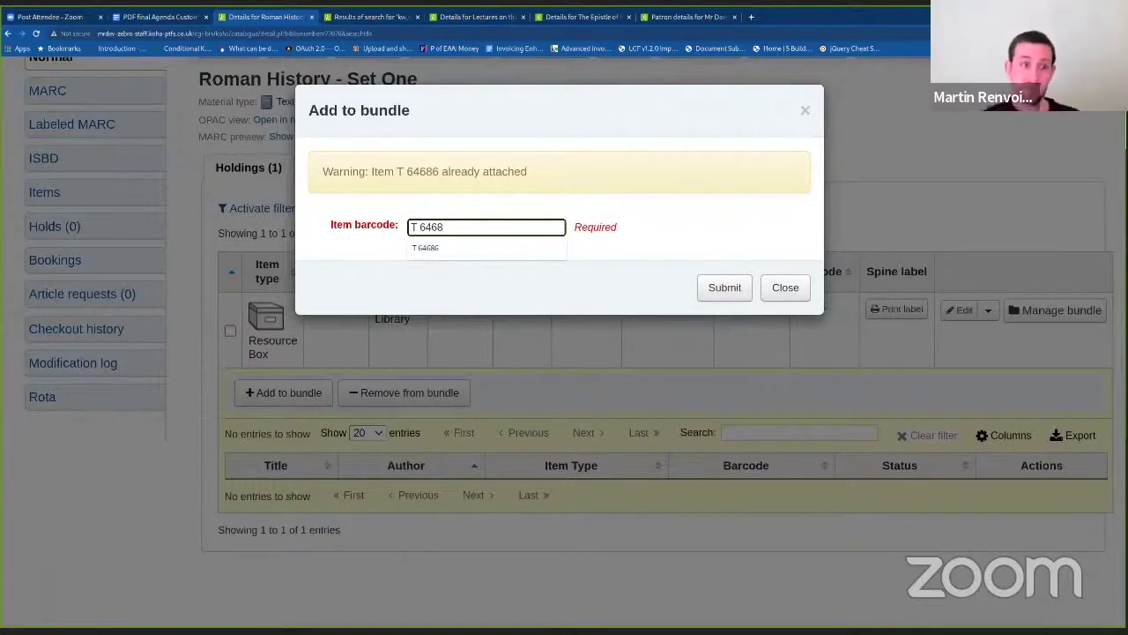
pyautogui.press('Return')
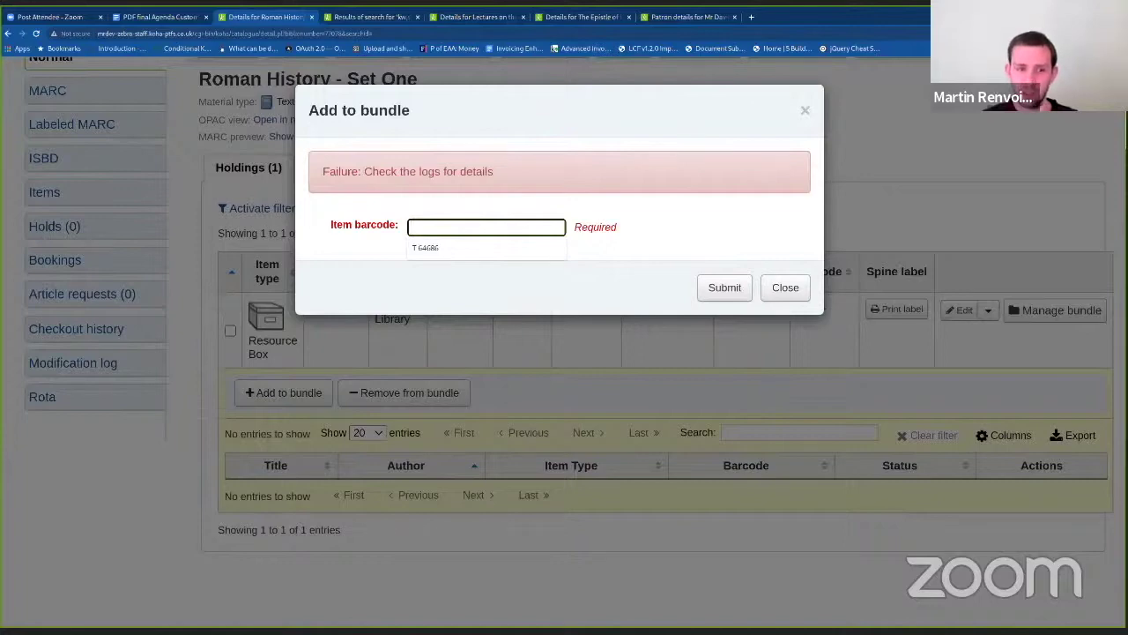
# Step: Add the second copy of Lectures on the epistle to the Romans, barcode T 64687, to the bundle
pyautogui.hotkey('ctrl', 'Tab')
pyautogui.hotkey('ctrl', 'Tab')
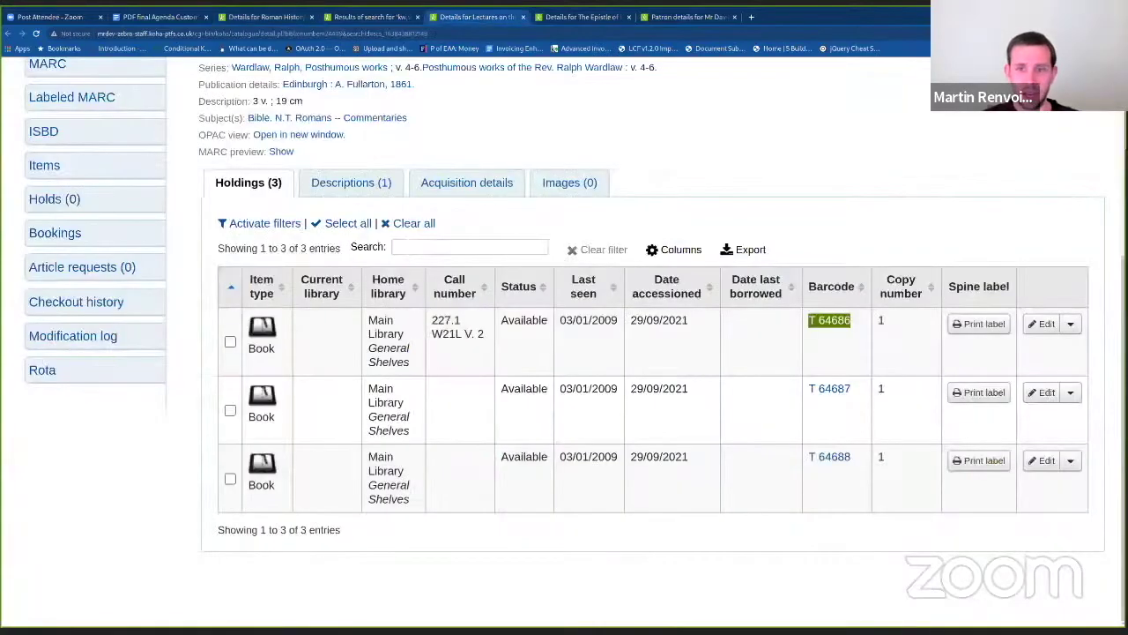
pyautogui.moveTo(852, 388); pyautogui.dragTo(809, 388)
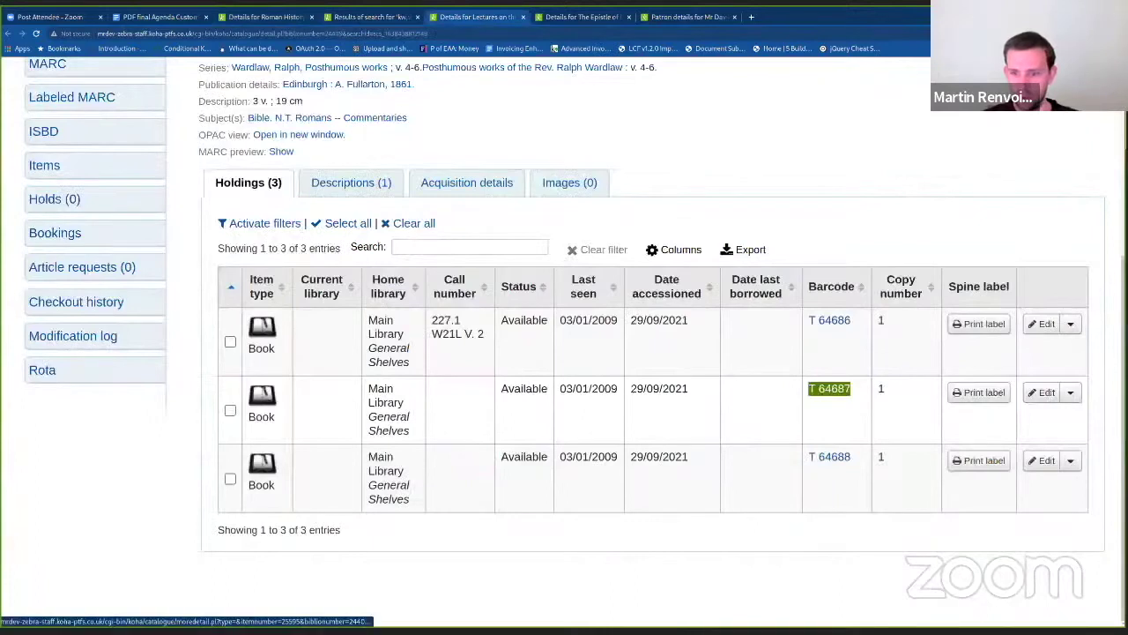
pyautogui.hotkey('ctrl', '3')
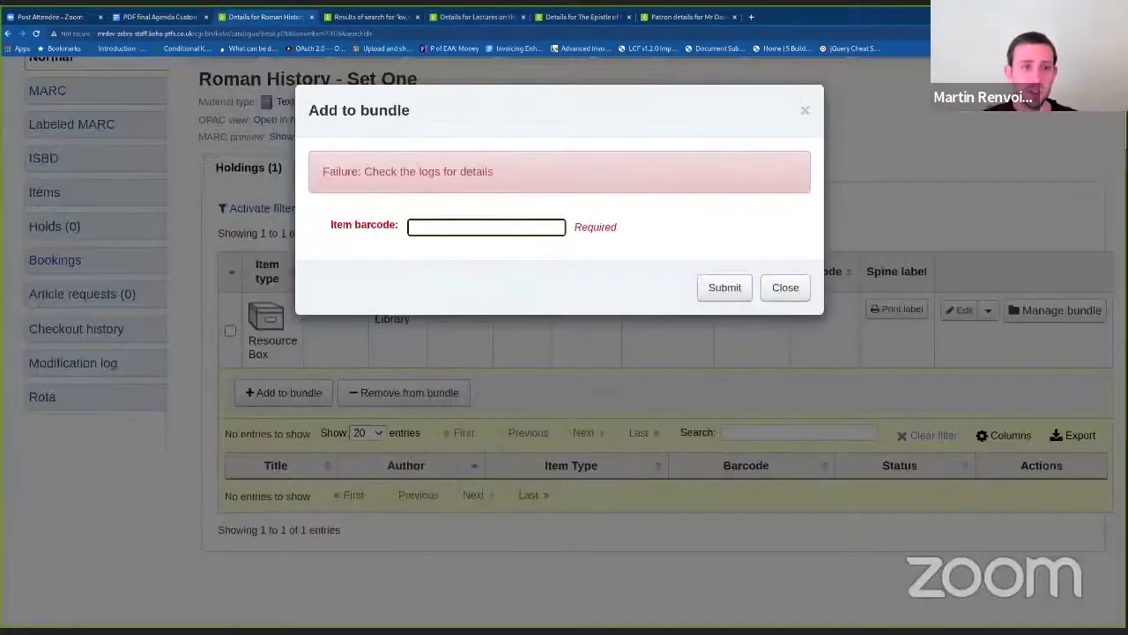
pyautogui.write('T 64687')
pyautogui.press('Tab')
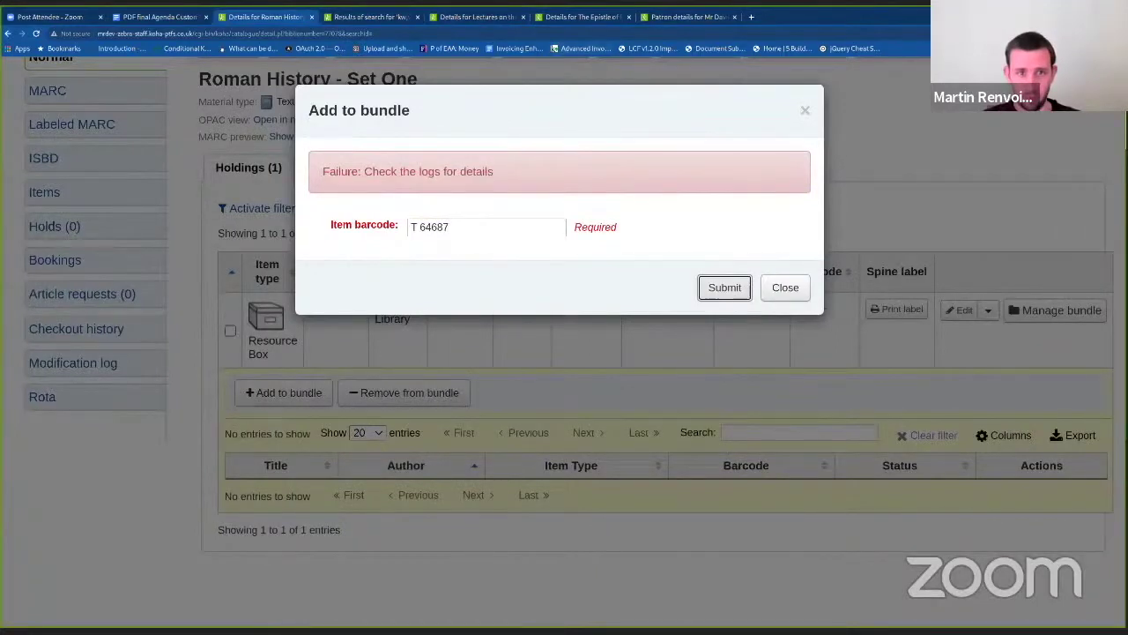
pyautogui.press('Return')
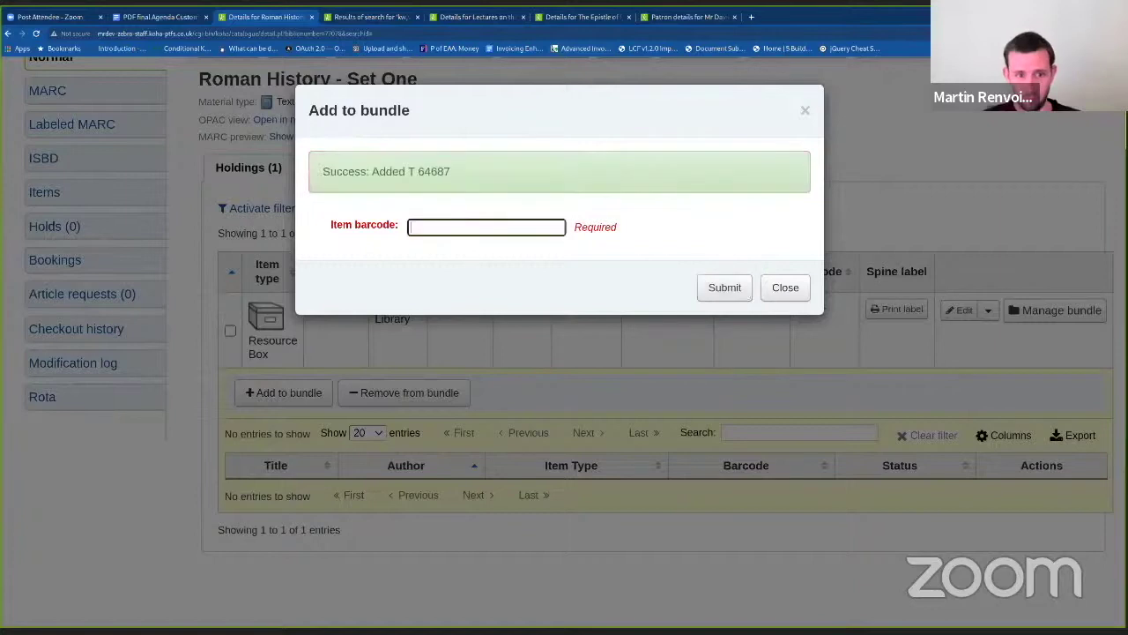
# Step: Add The Epistle of Paul to the Romans, barcode 042461021, to the bundle and close the dialog
pyautogui.hotkey('ctrl', '6')
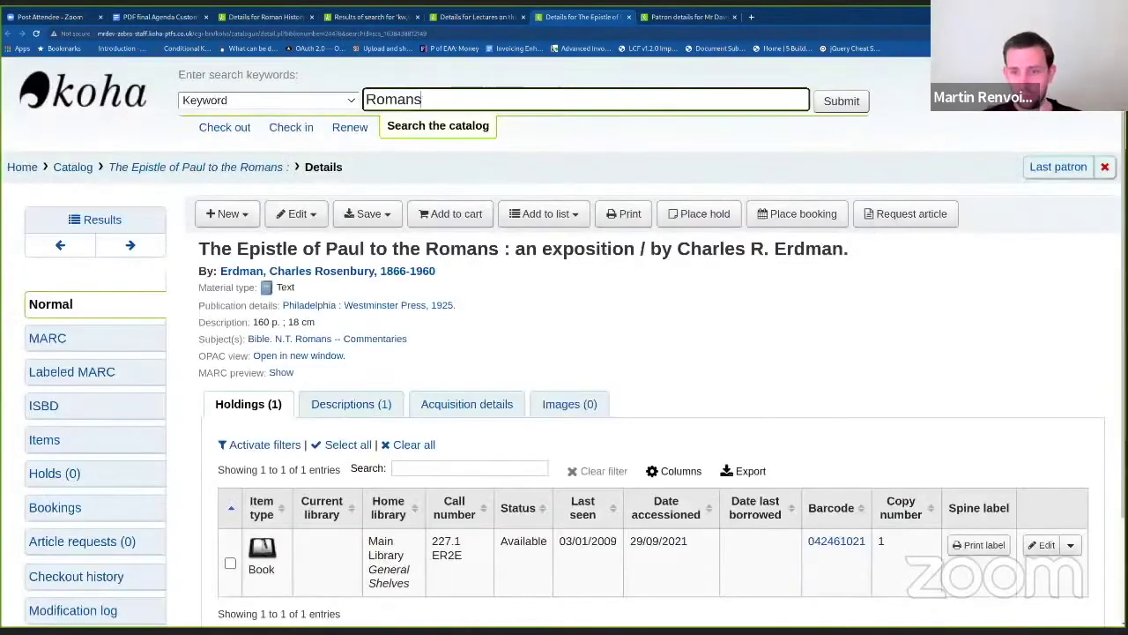
pyautogui.moveTo(867, 541); pyautogui.dragTo(807, 541)
pyautogui.hotkey('ctrl', 'c')
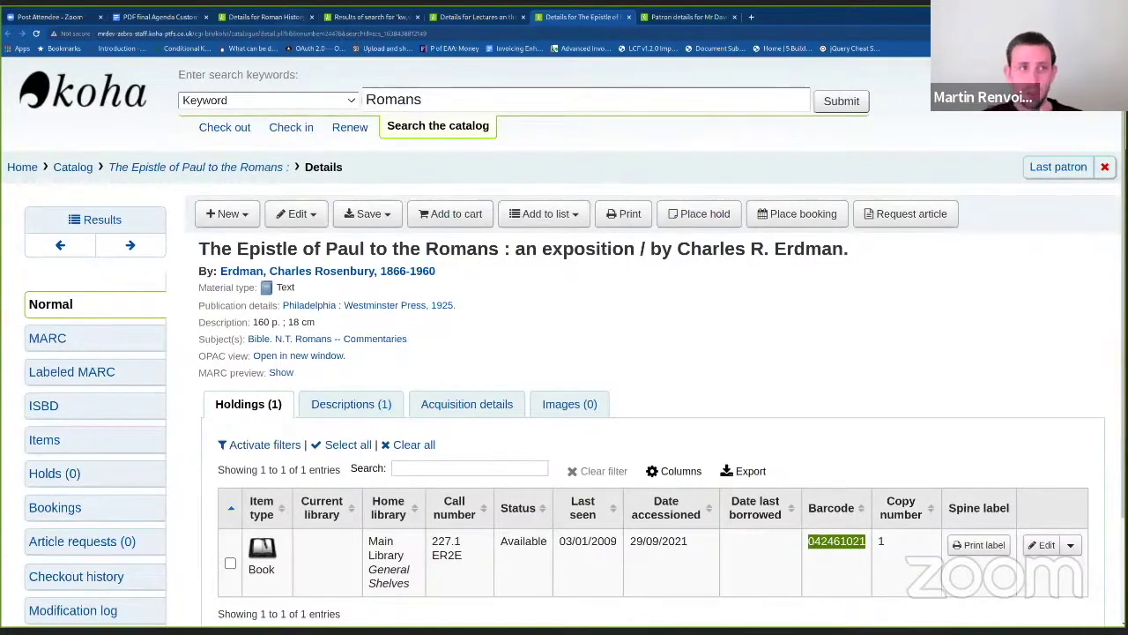
pyautogui.hotkey('ctrl', '3')
pyautogui.hotkey('ctrl', 'v')
pyautogui.press('Tab')
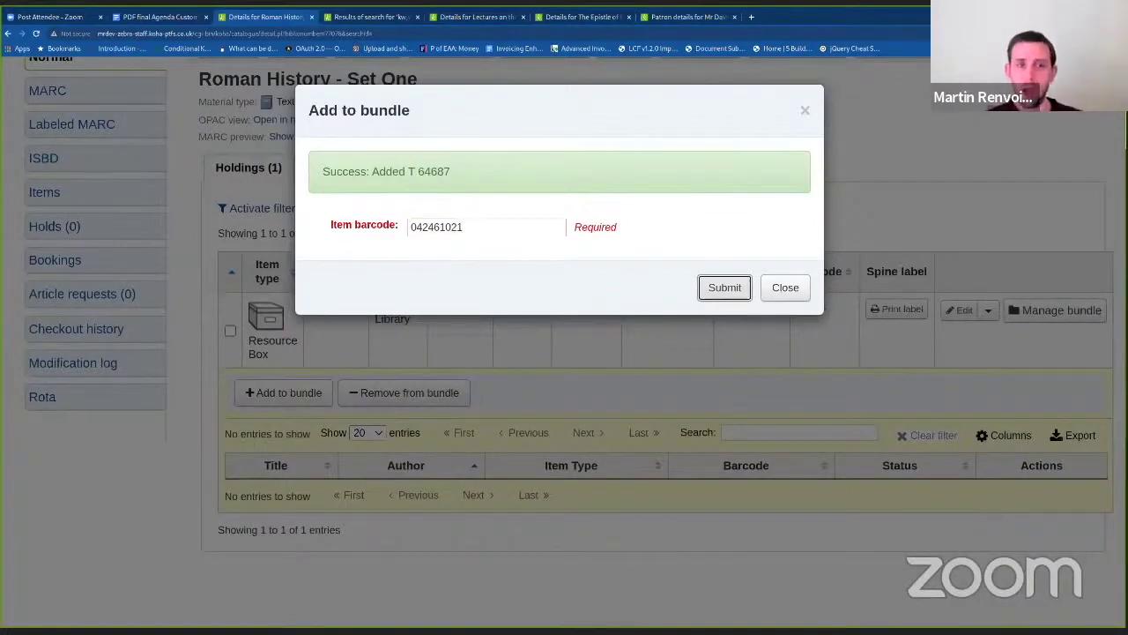
pyautogui.press('Return')
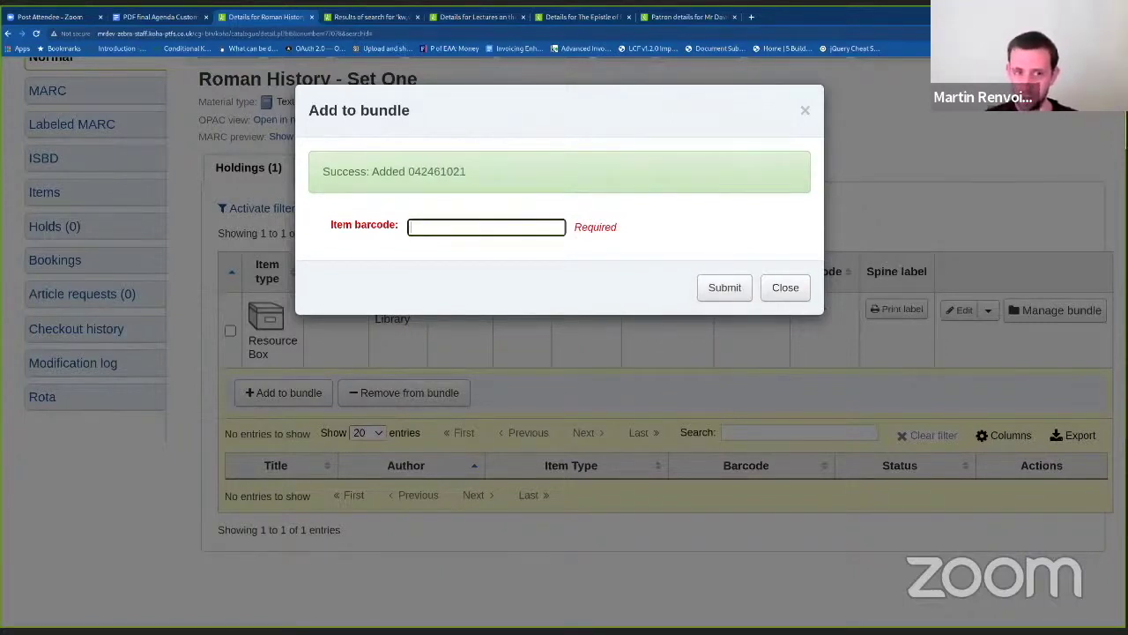
pyautogui.click(785, 288)
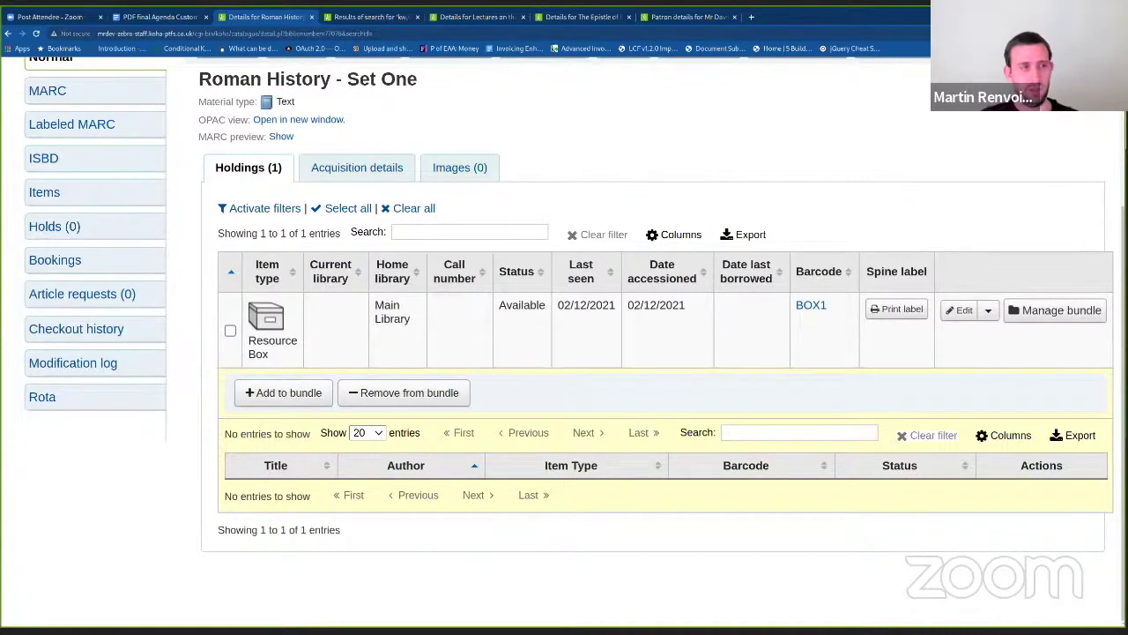
# Step: Reload the Roman History - Set One record and reopen BOX1's bundle management to view its contents
pyautogui.press('F5')
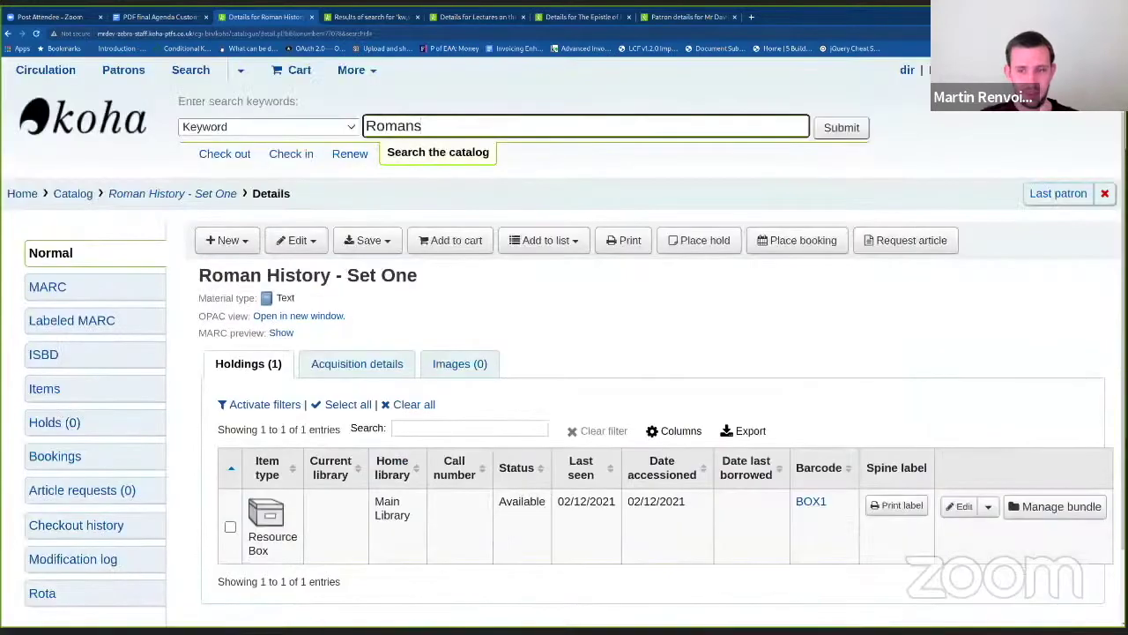
pyautogui.click(1054, 506)
pyautogui.scroll(-2, 564, 352)
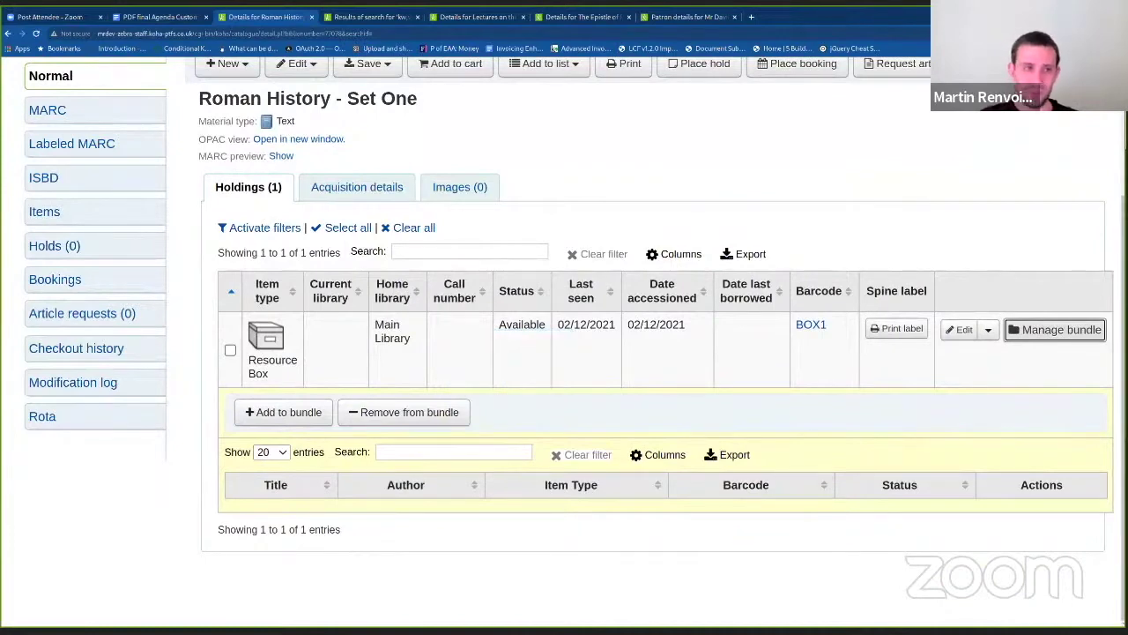
# Step: Reload the Lectures on the epistle to the Romans and The Epistle of Paul to the Romans records and examine their items' status
pyautogui.hotkey('ctrl', 'Tab')
pyautogui.hotkey('ctrl', 'Tab')
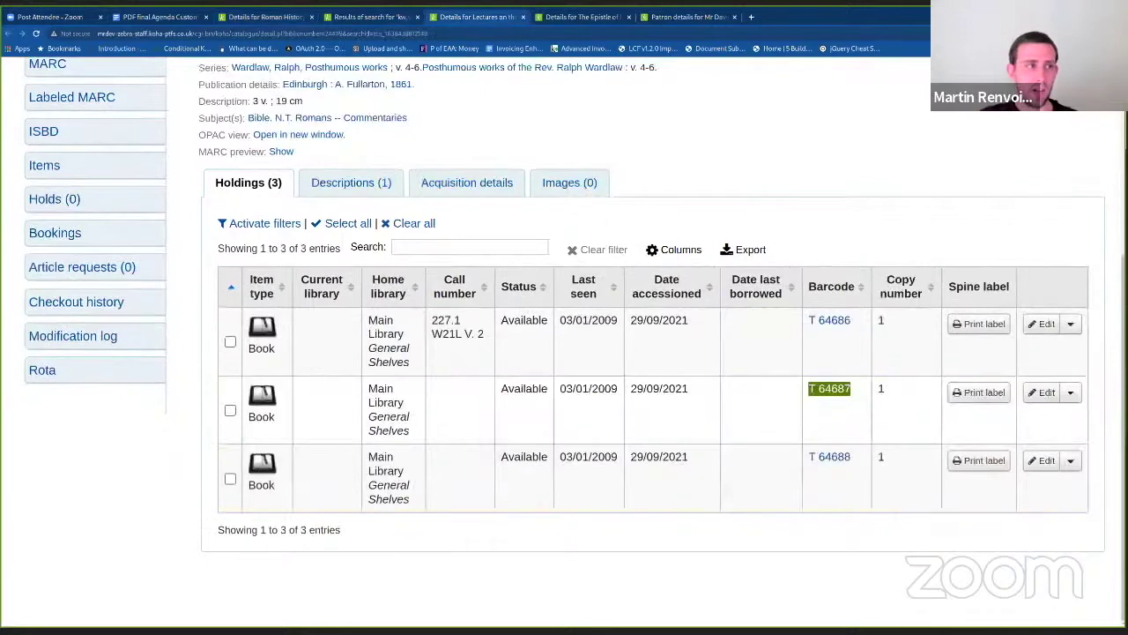
pyautogui.press('F5')
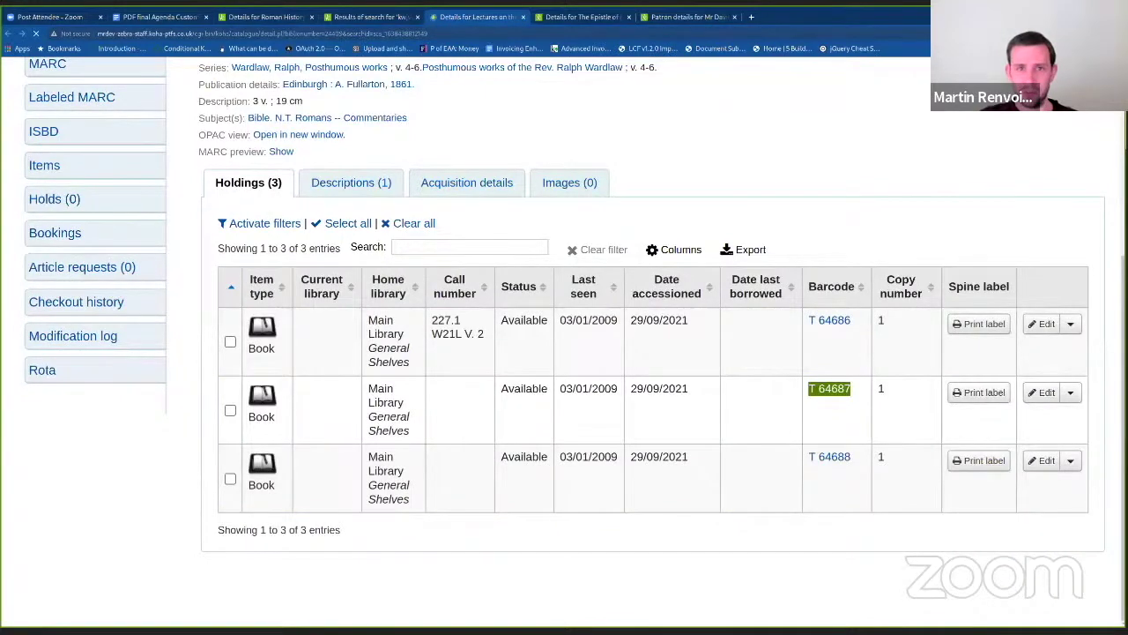
pyautogui.hotkey('ctrl', 'Tab')
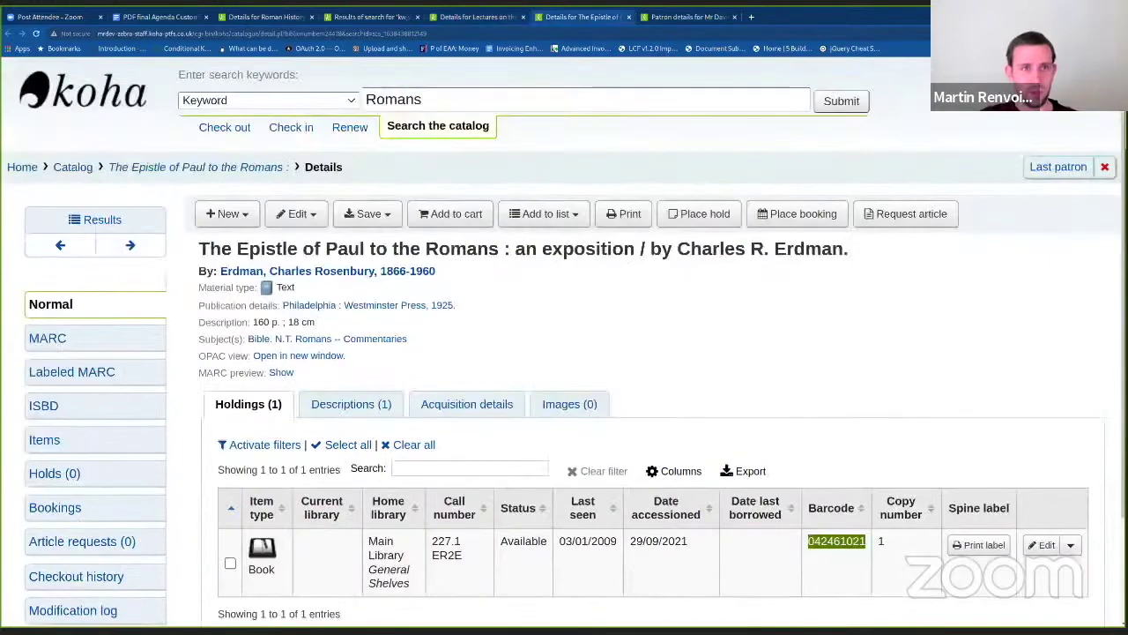
pyautogui.press('F5')
pyautogui.hotkey('ctrl', 'shift', 'Tab')
pyautogui.scroll(-4, 564, 353)
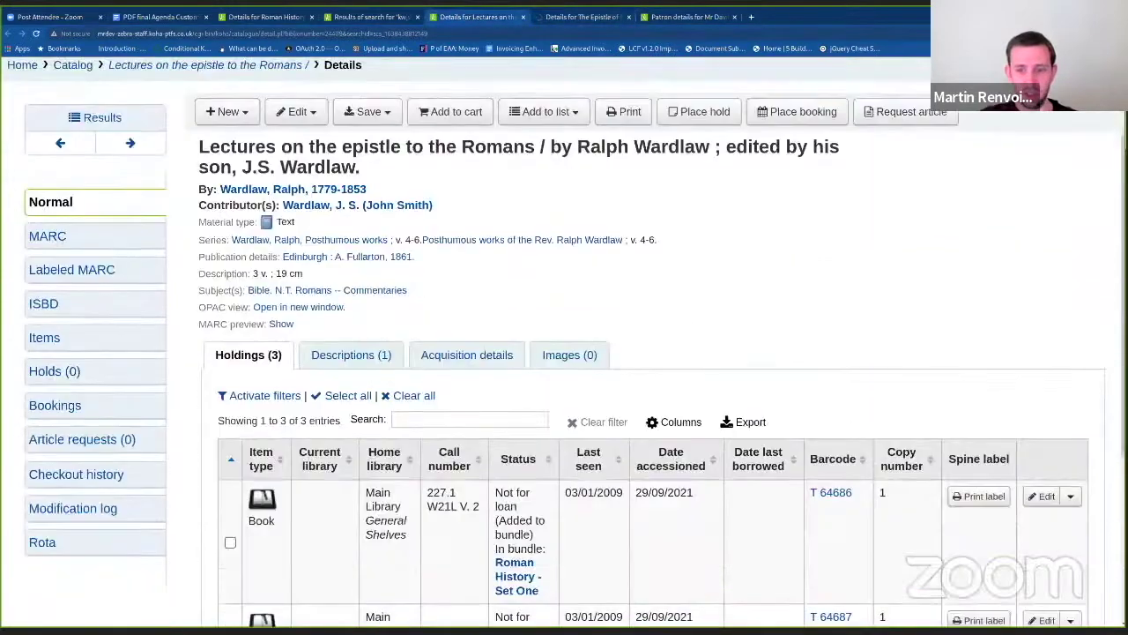
pyautogui.scroll(-2, 564, 352)
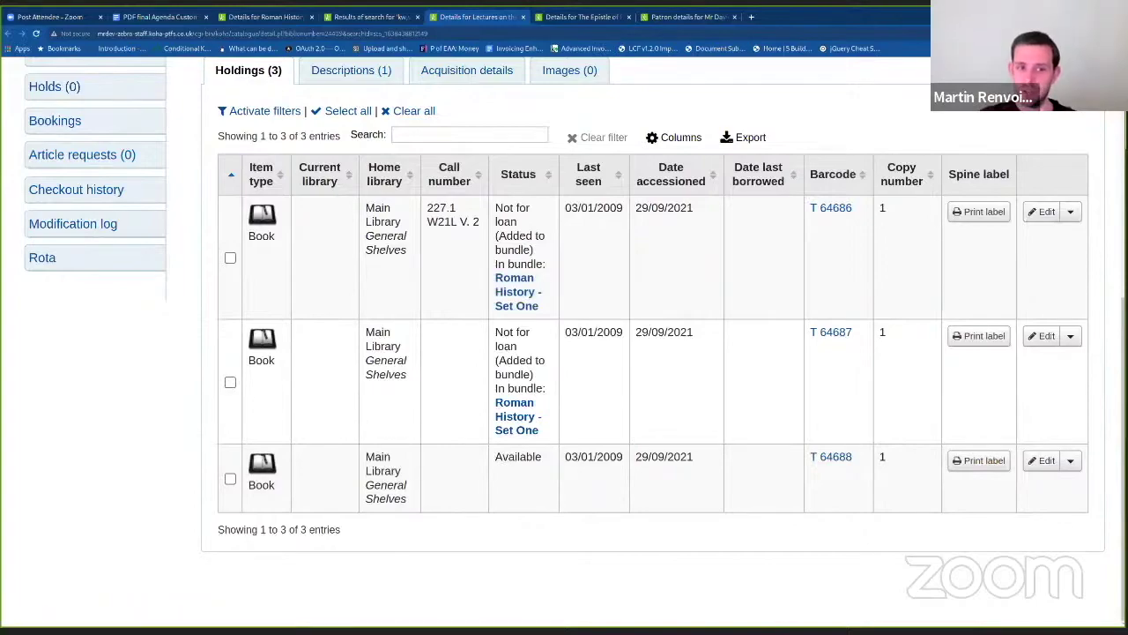
pyautogui.scroll(4, 564, 353)
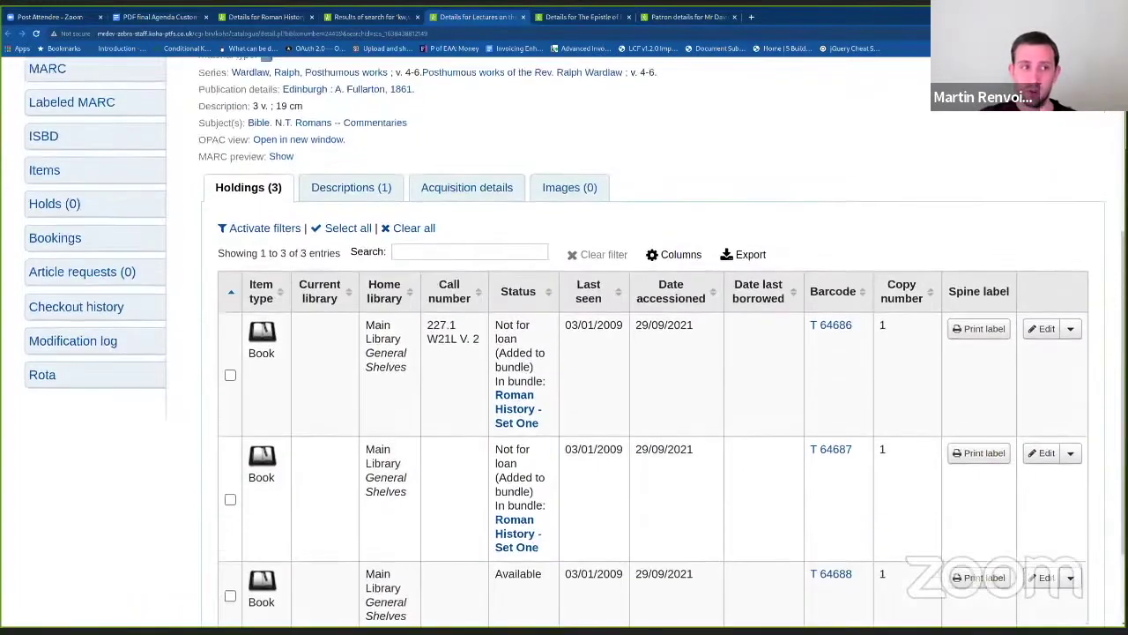
pyautogui.scroll(-4, 564, 353)
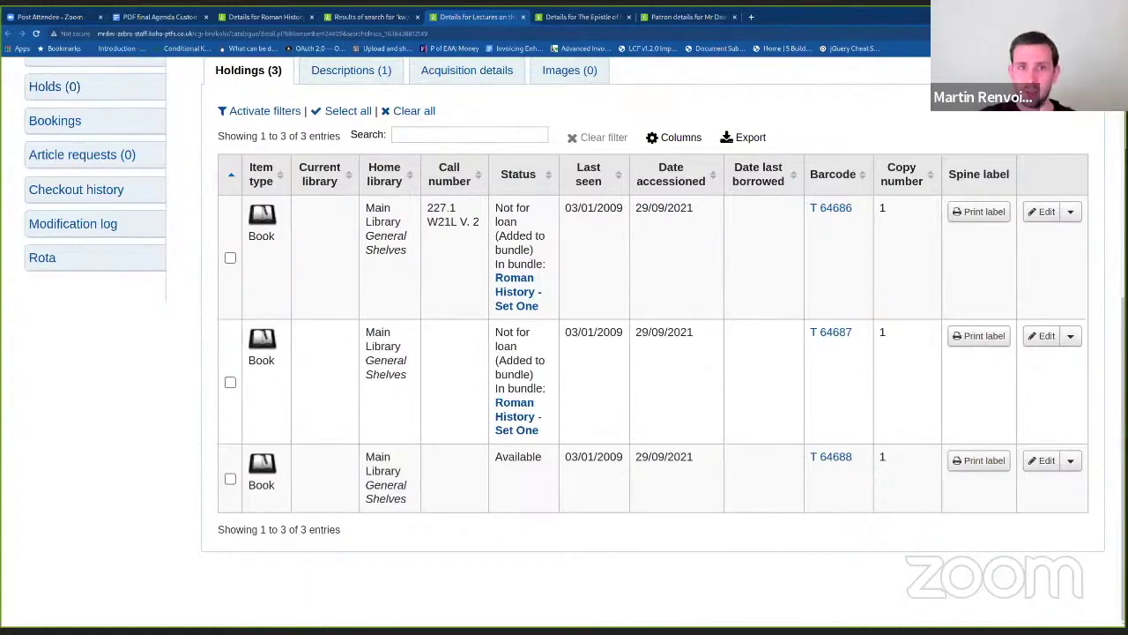
pyautogui.hotkey('ctrl', 'Tab')
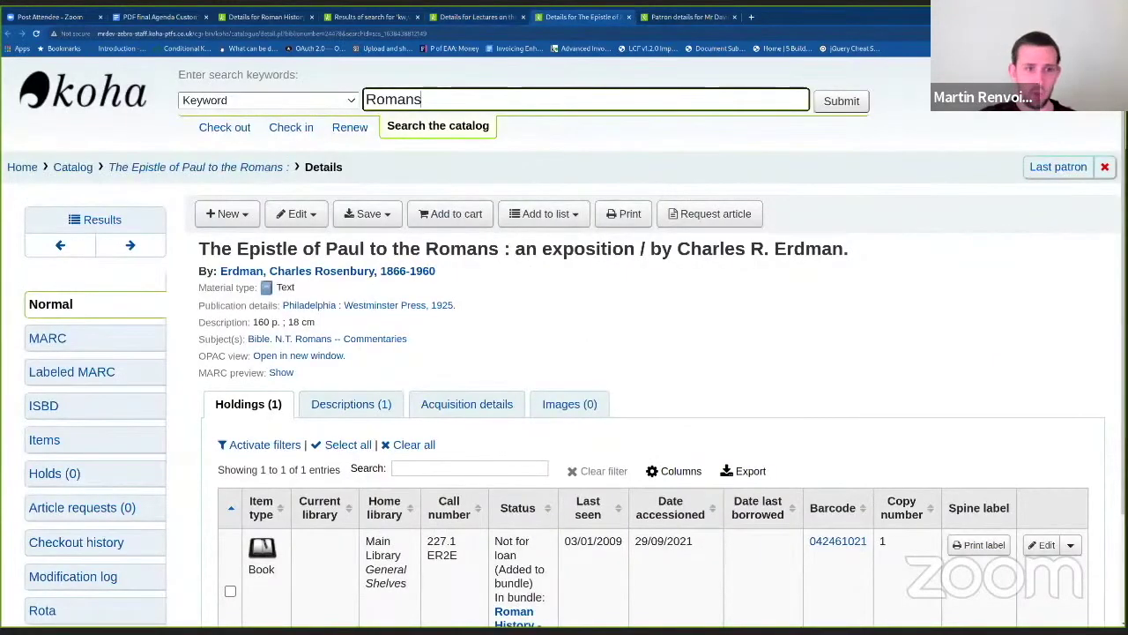
pyautogui.scroll(-3, 564, 352)
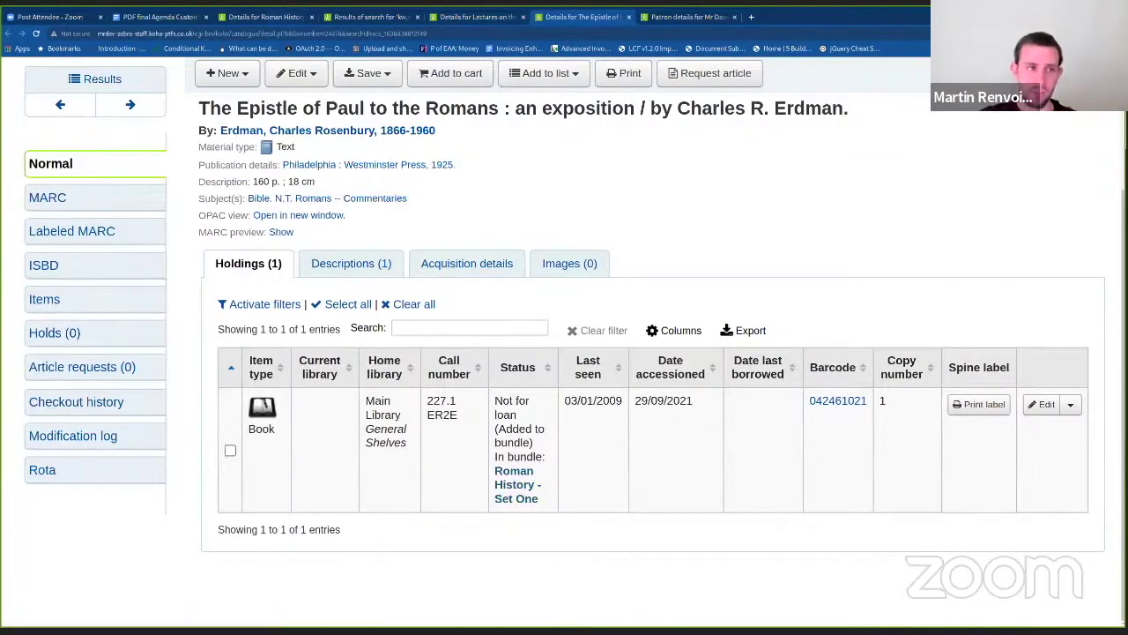
# Step: Return to the Roman History - Set One record, view the form for removing items from BOX1's bundle and close it
pyautogui.click(265, 17)
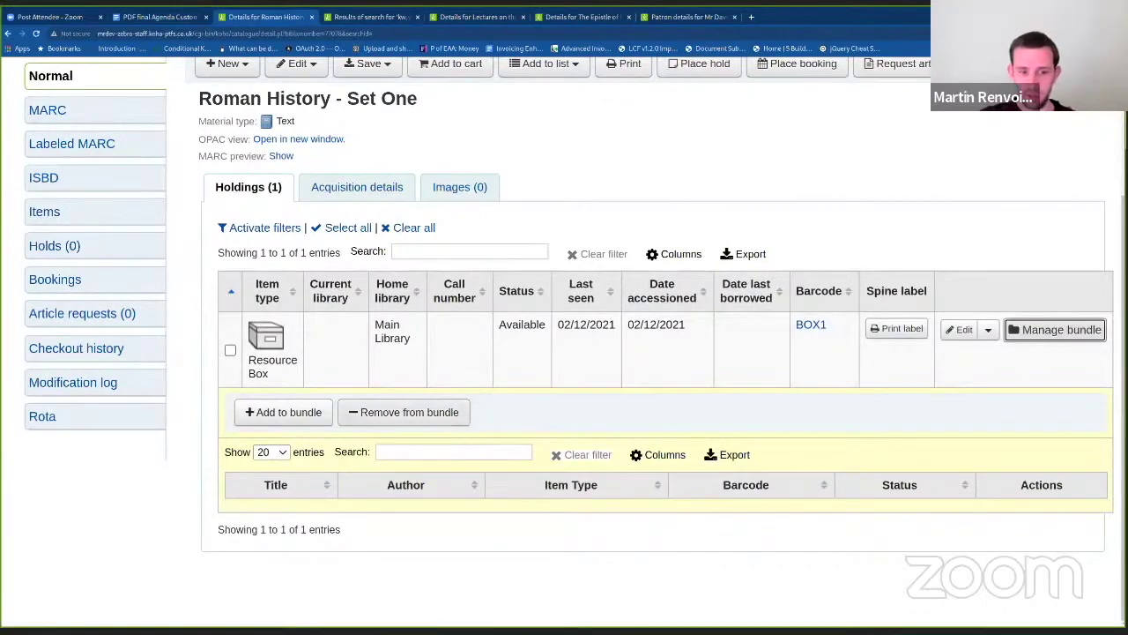
pyautogui.click(403, 412)
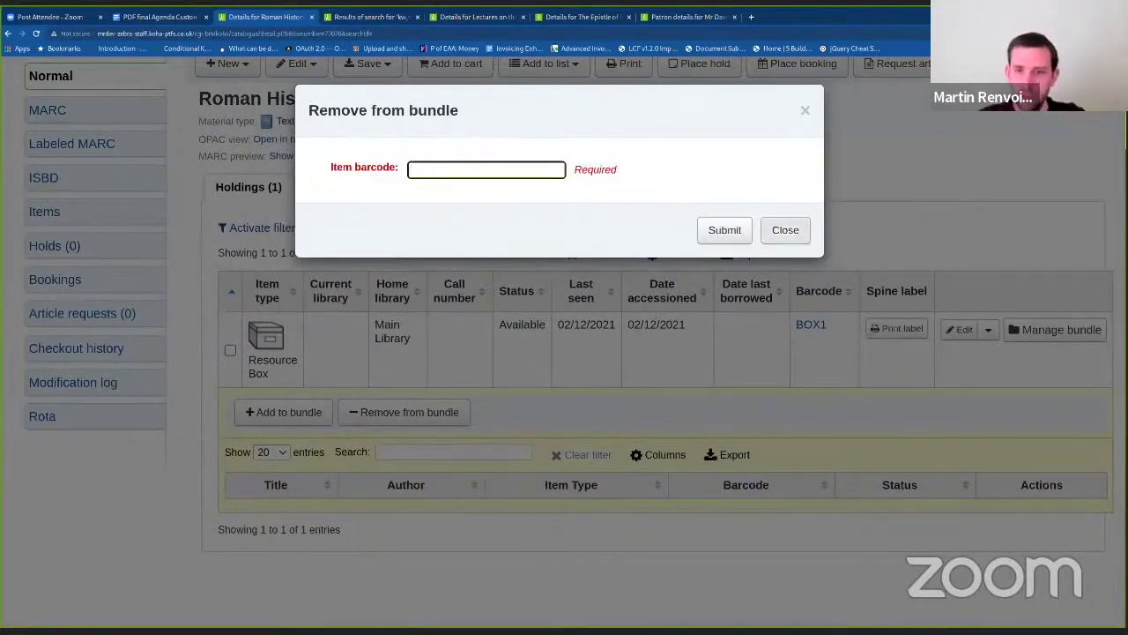
pyautogui.click(785, 229)
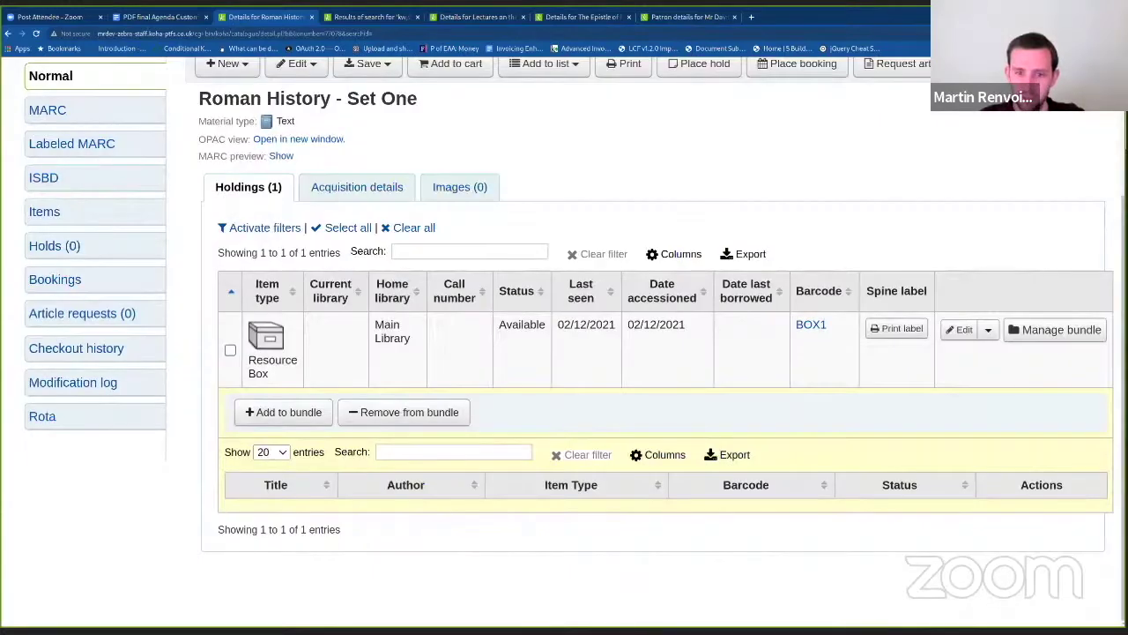
# Step: Copy the BOX1 barcode from the record and open the patron's checkout page by looking up their card number
pyautogui.moveTo(829, 324); pyautogui.dragTo(795, 325)
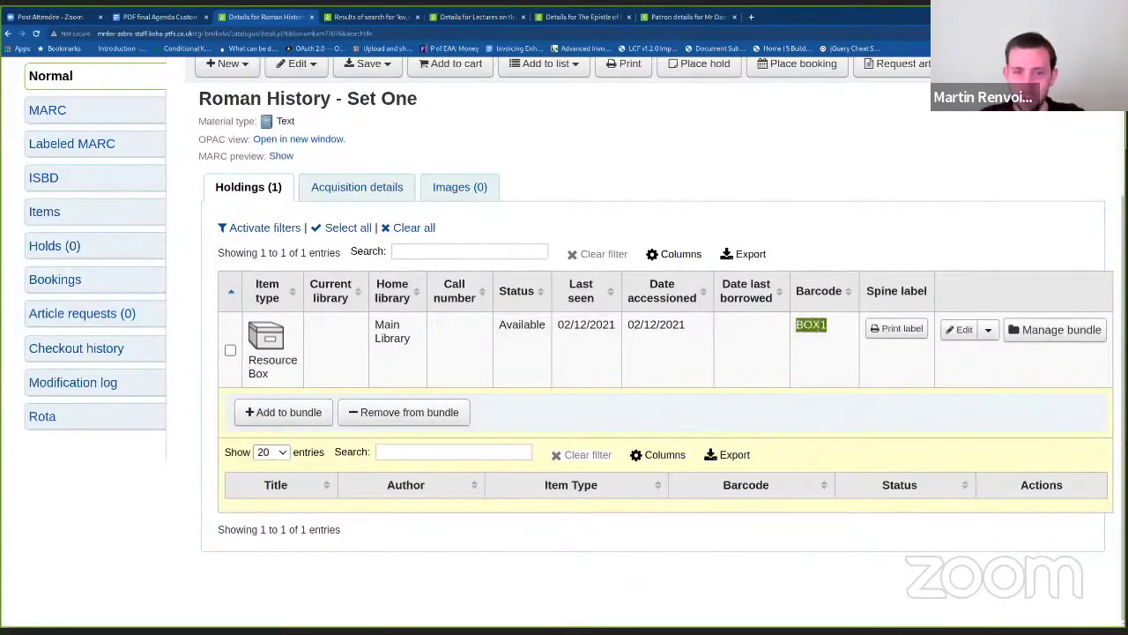
pyautogui.click(366, 16)
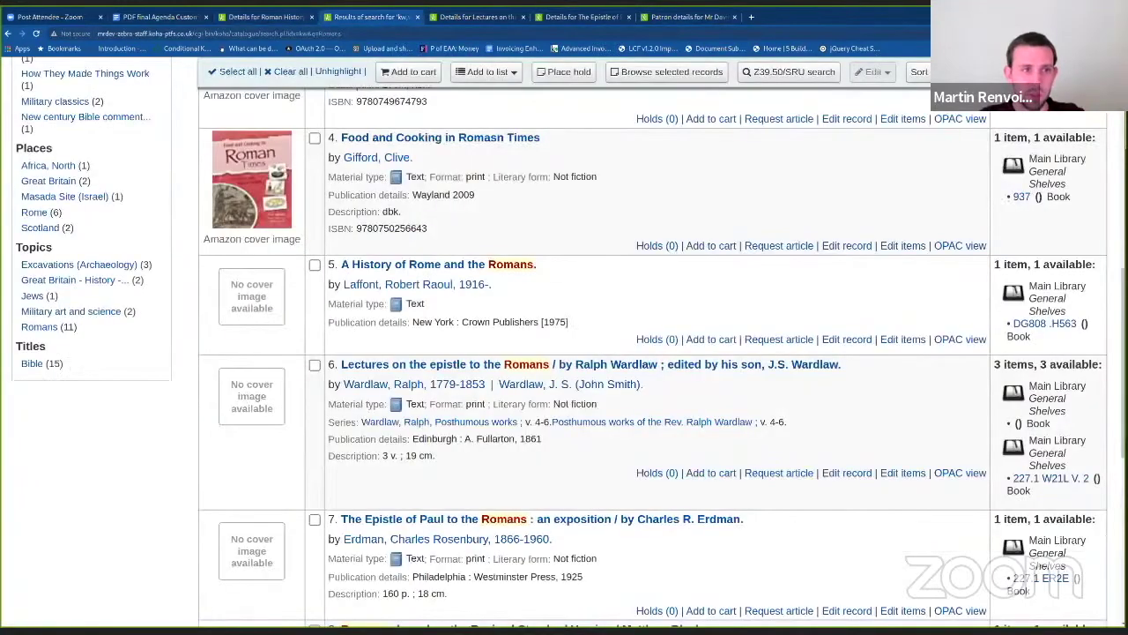
pyautogui.scroll(10, 564, 344)
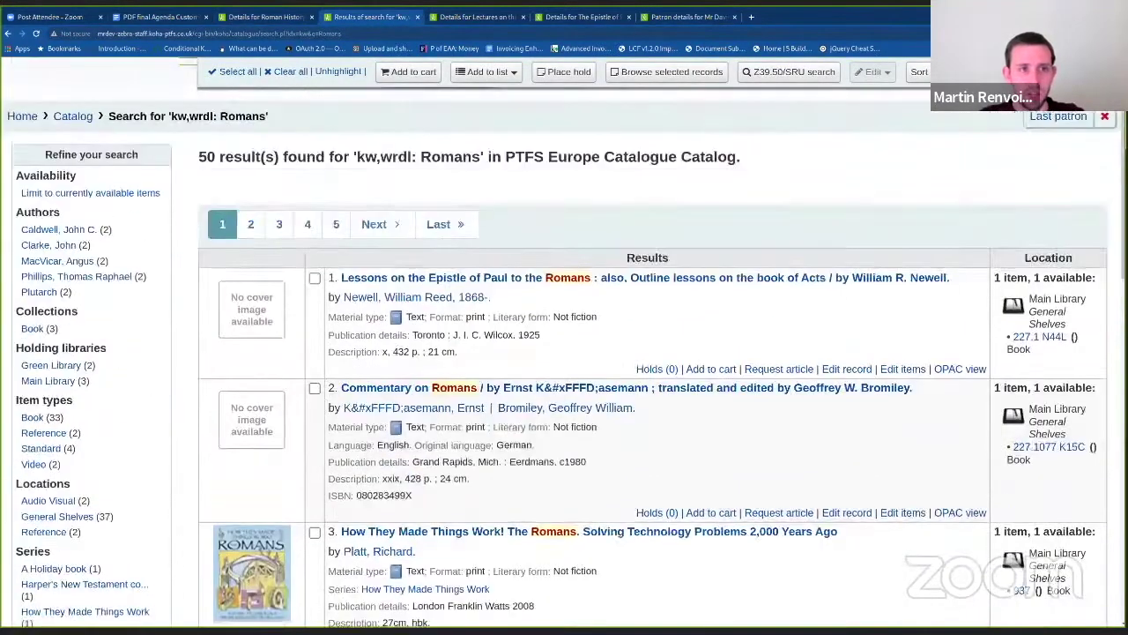
pyautogui.hotkey('alt', 'u')
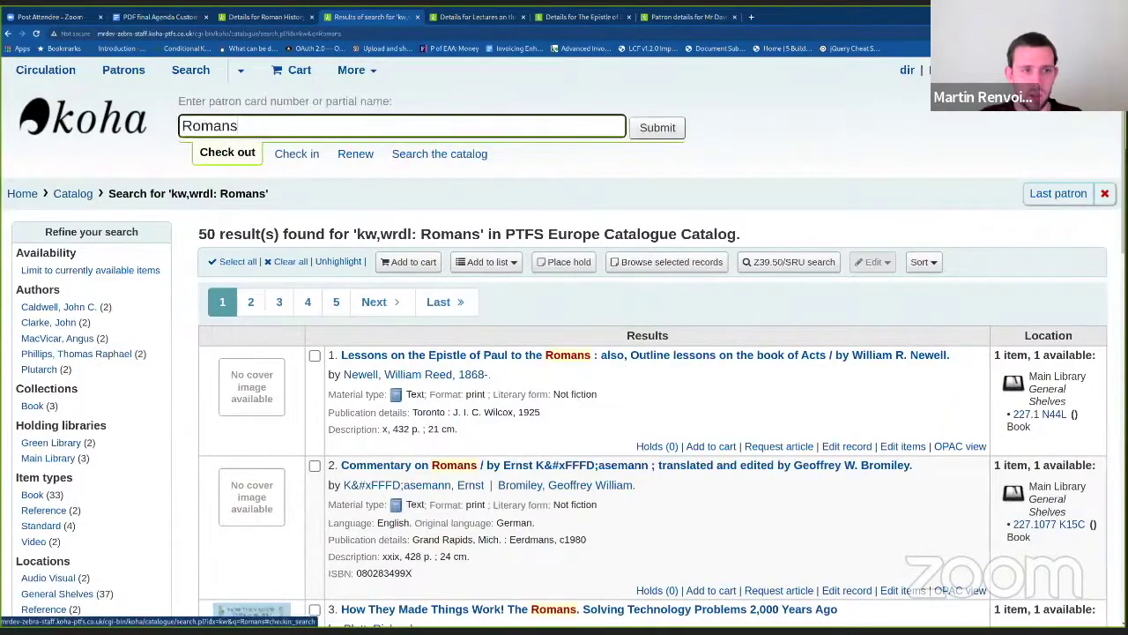
pyautogui.hotkey('ctrl', 'a')
pyautogui.write('dir')
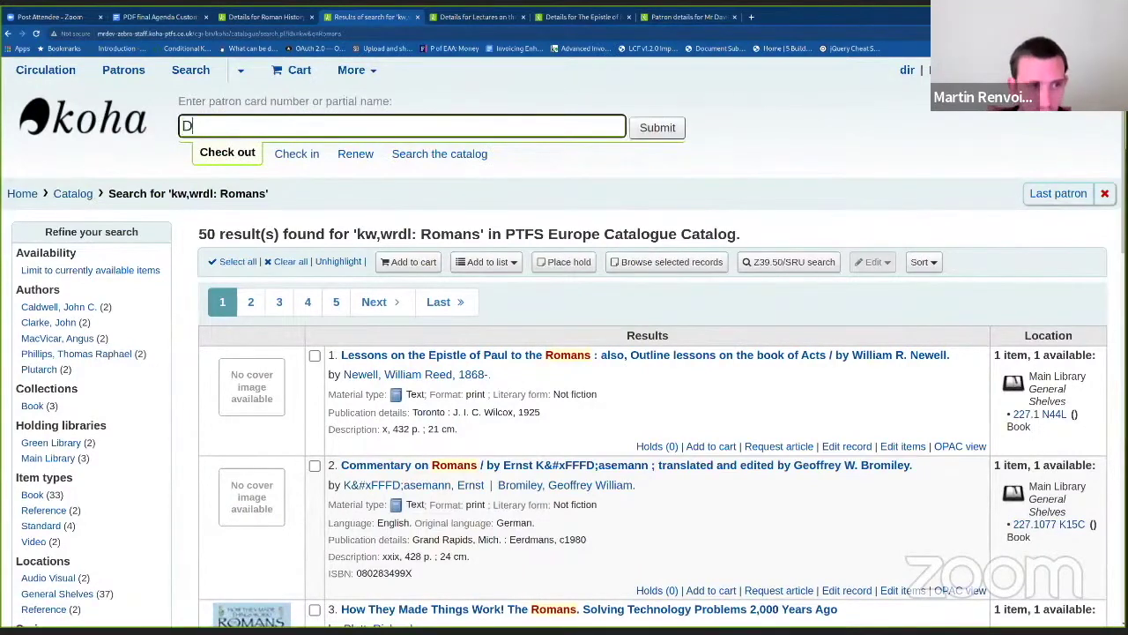
pyautogui.press('Return')
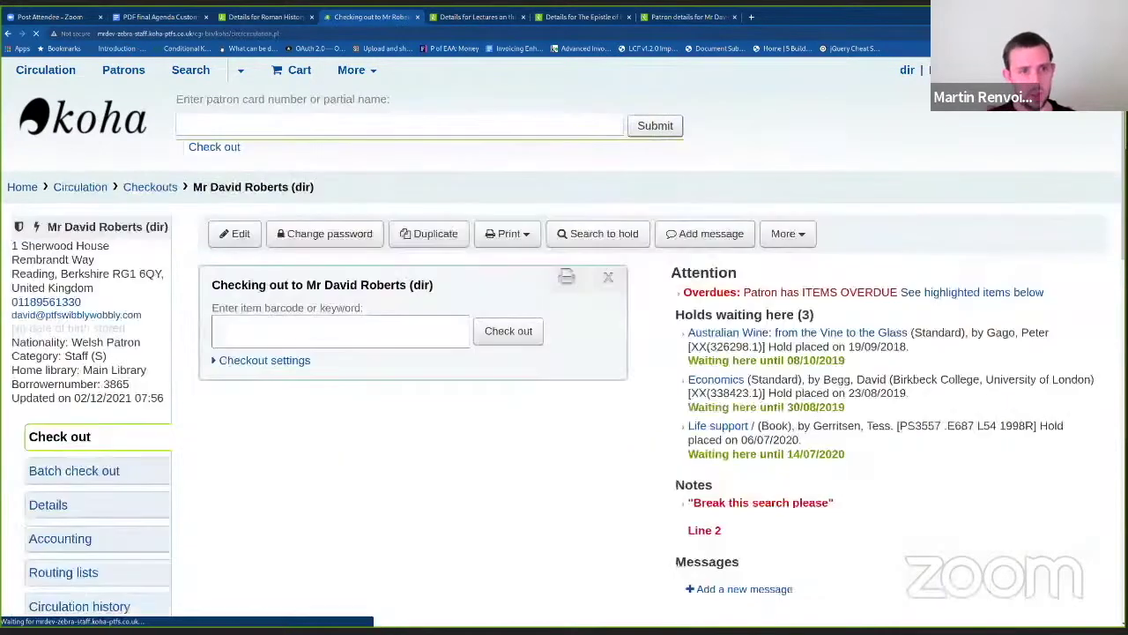
# Step: Check out BOX1 to the patron and accept the reduced due date of 13/12/2021 00:00
pyautogui.write('BOX1')
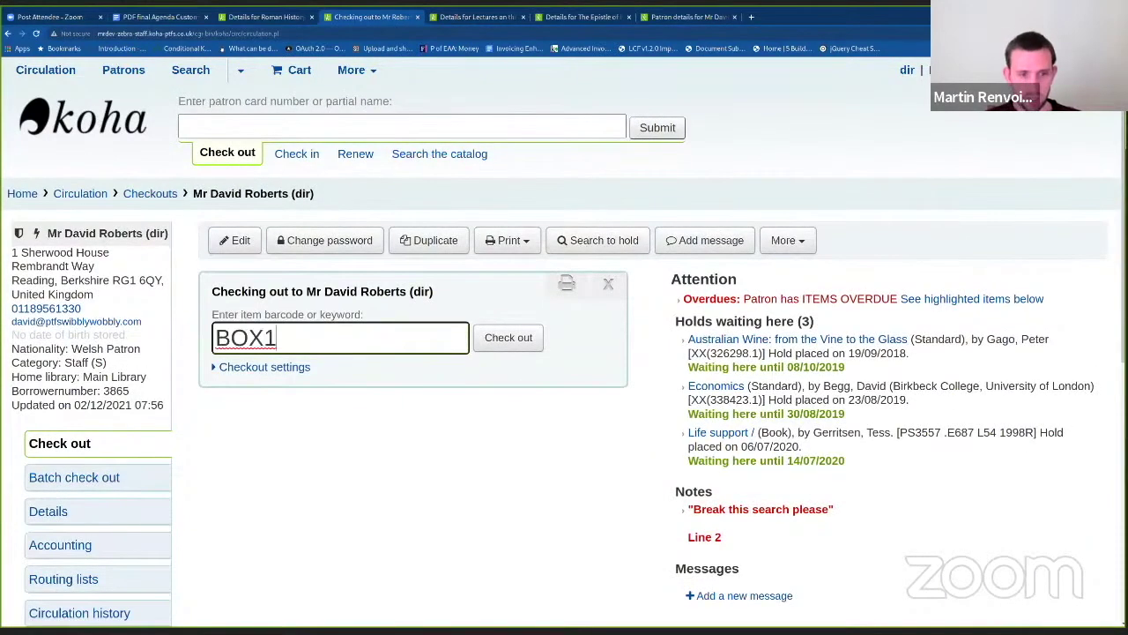
pyautogui.press('Return')
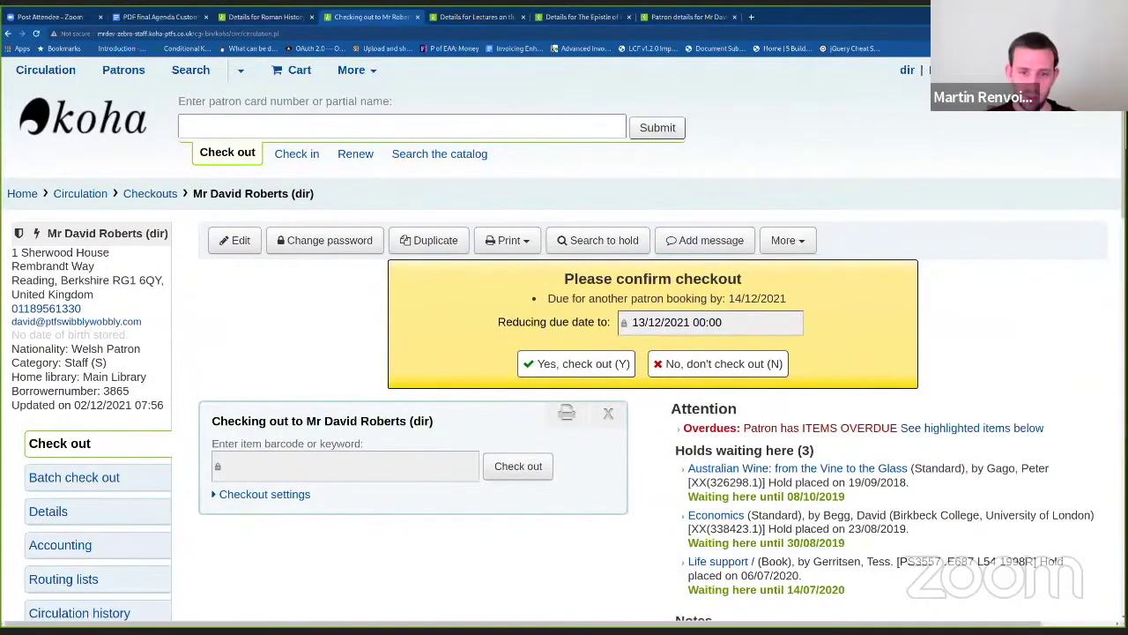
pyautogui.press('y')
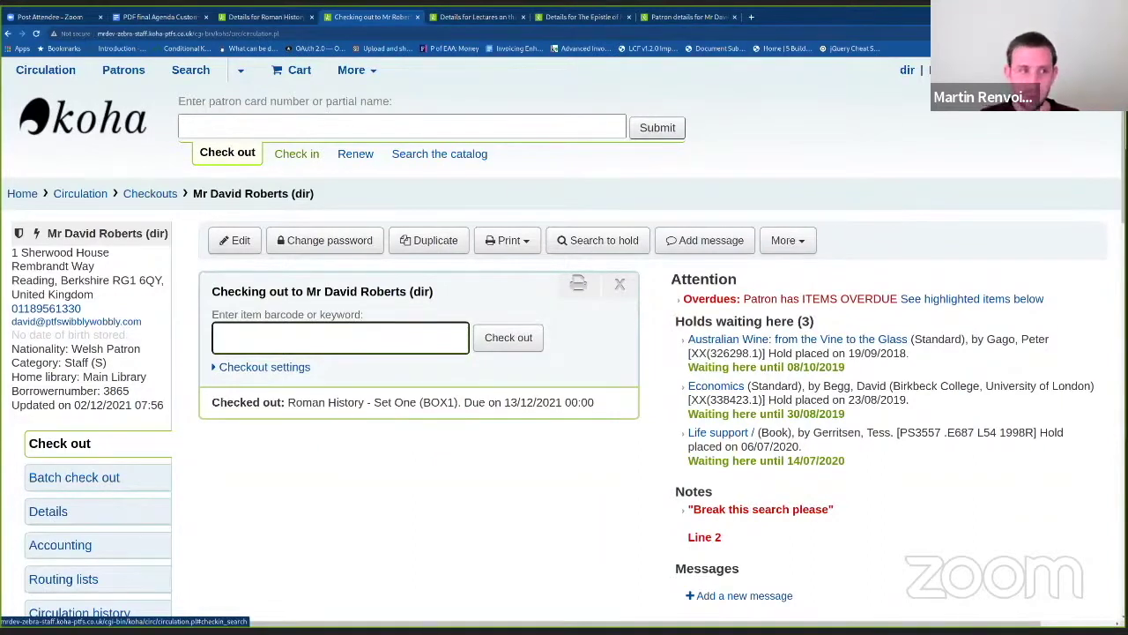
# Step: Submit BOX1 for check-in to bring up the confirmation of its bundle contents
pyautogui.click(297, 153)
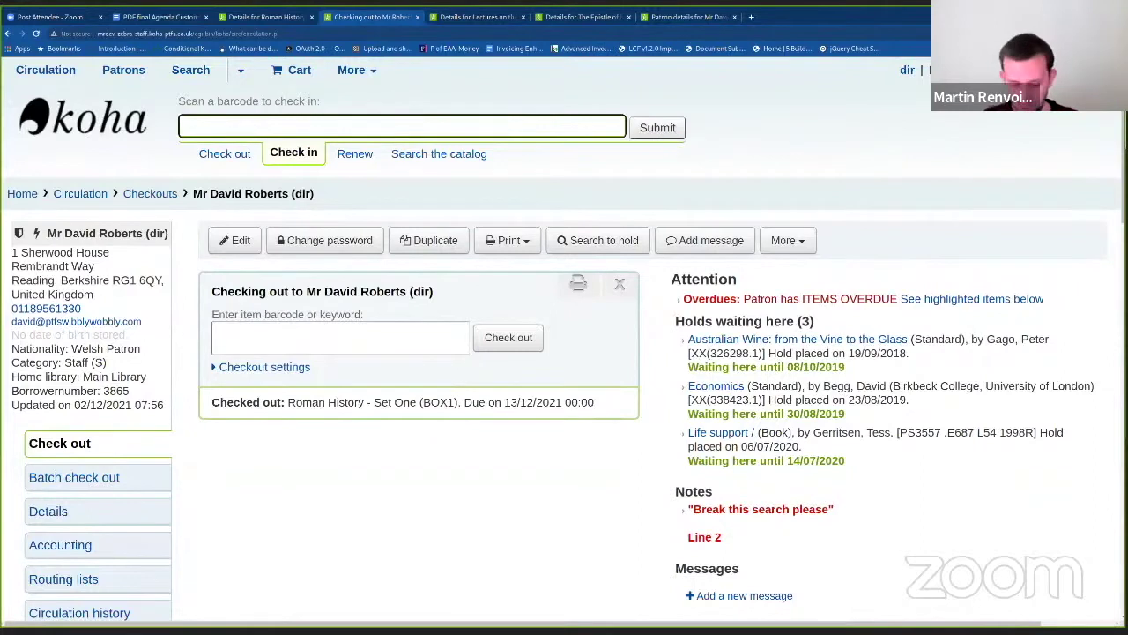
pyautogui.write('BOX1')
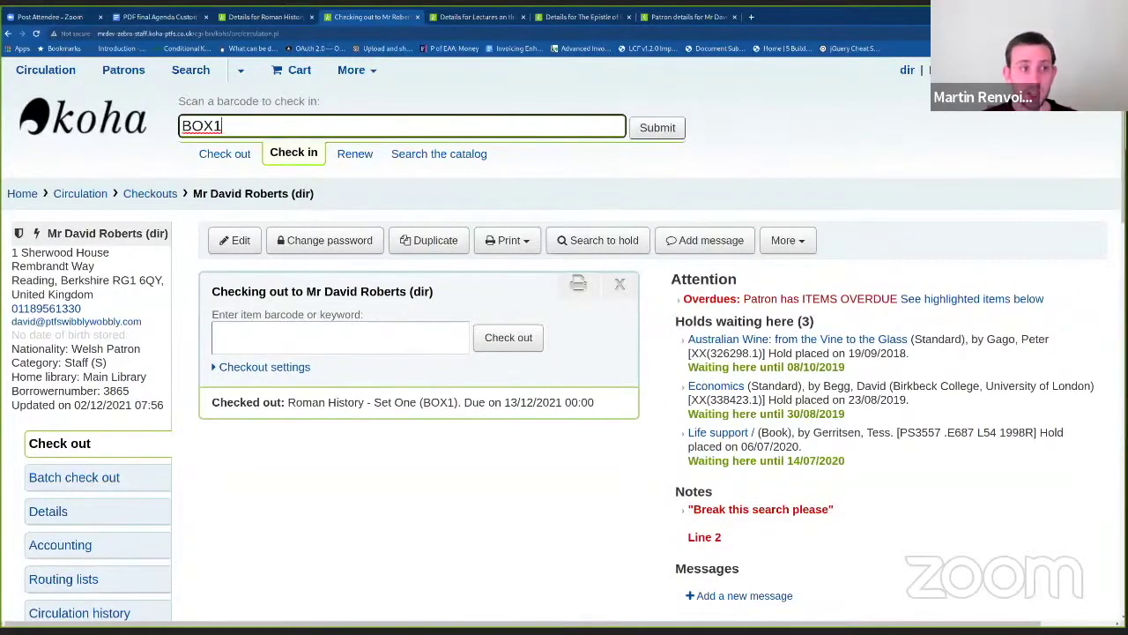
pyautogui.press('Return')
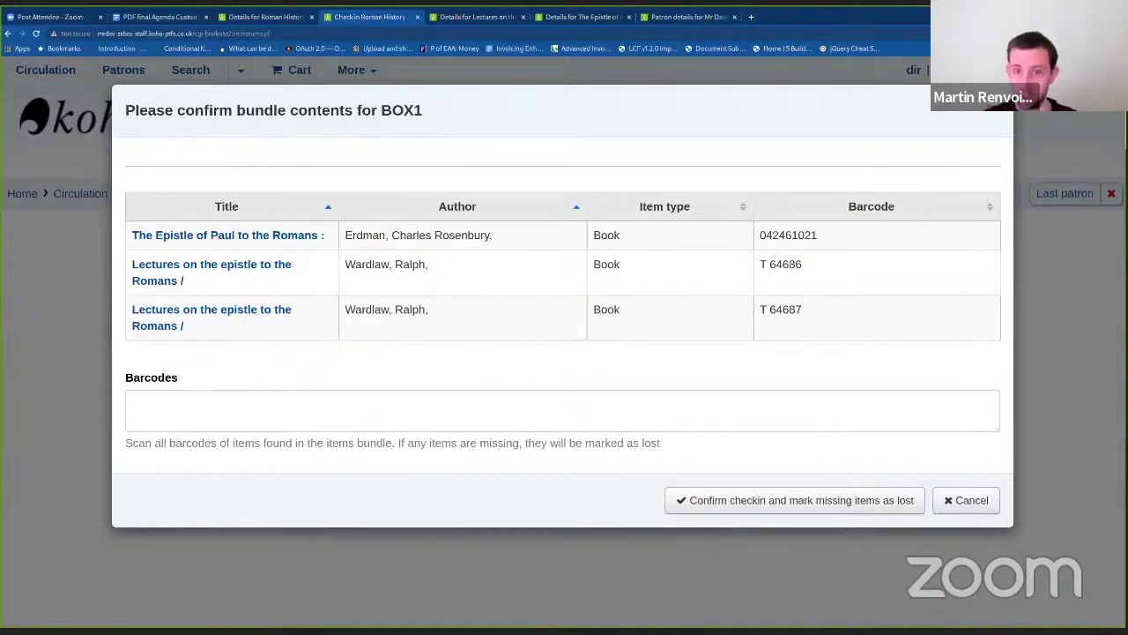
# Step: Verify The Epistle of Paul to the Romans with barcode 042461021, and try the non-matching barcode 04246102
pyautogui.click(137, 403)
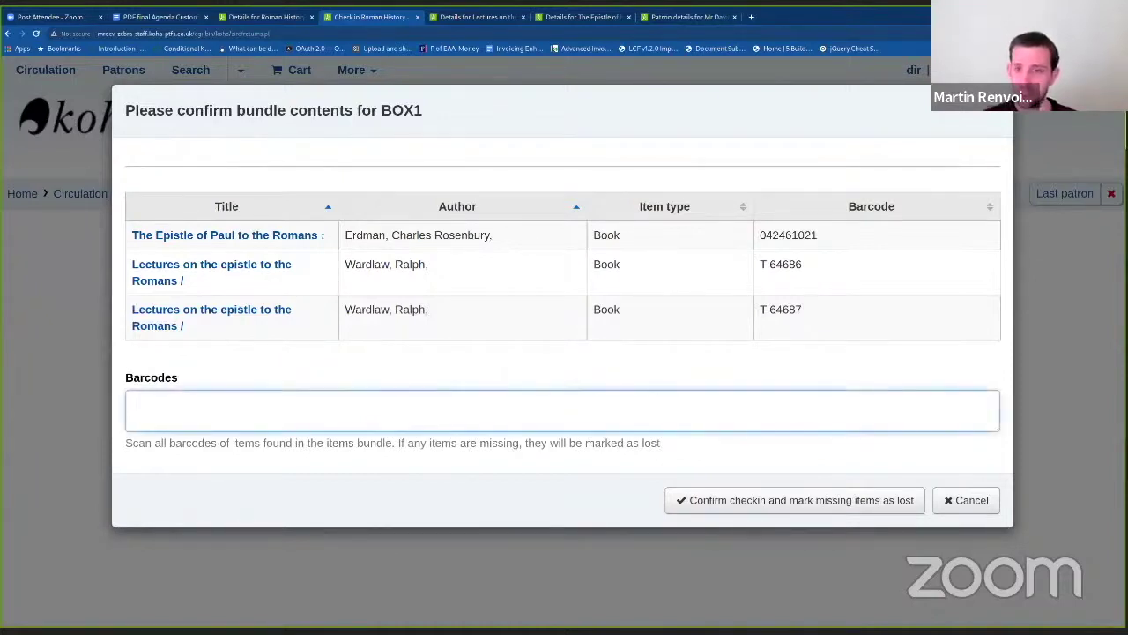
pyautogui.doubleClick(788, 234)
pyautogui.hotkey('ctrl', 'c')
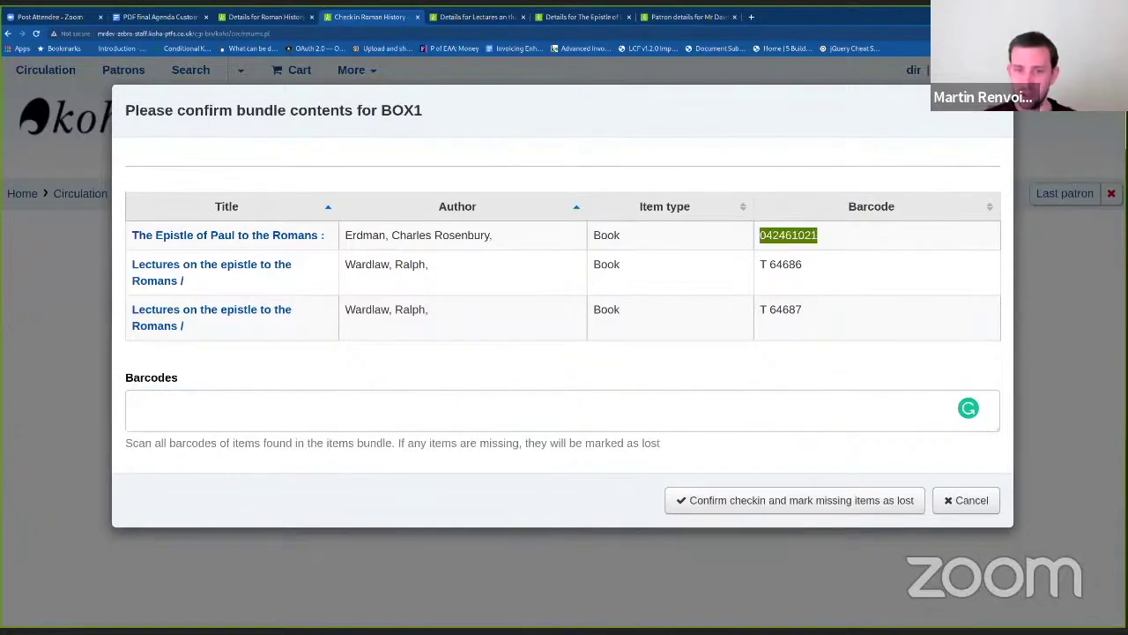
pyautogui.click(137, 403)
pyautogui.hotkey('ctrl', 'v')
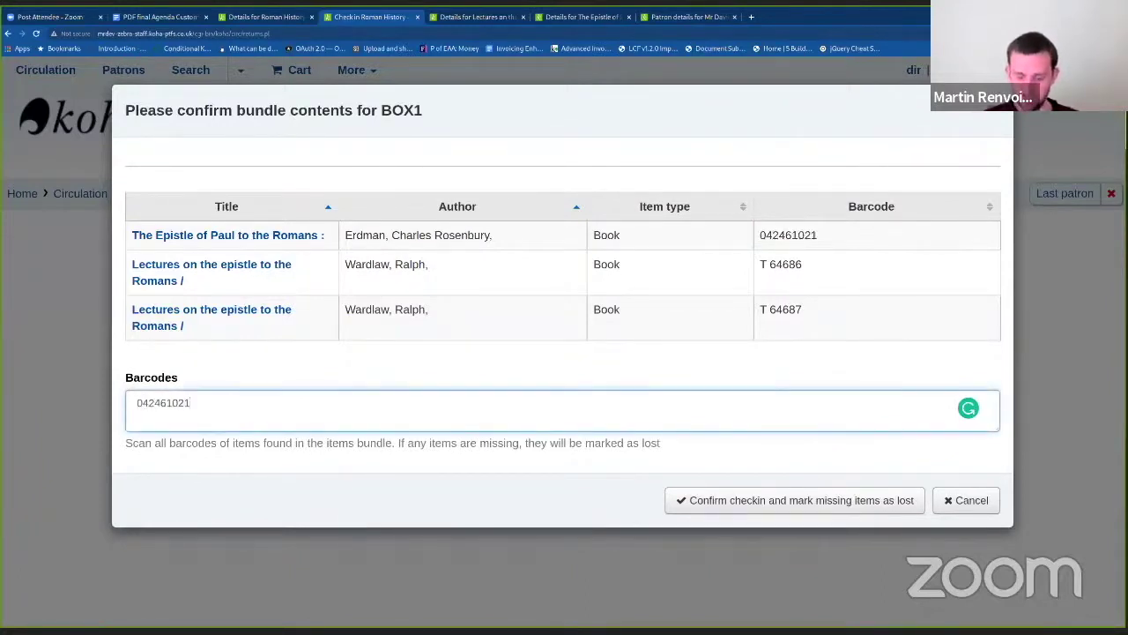
pyautogui.press('Return')
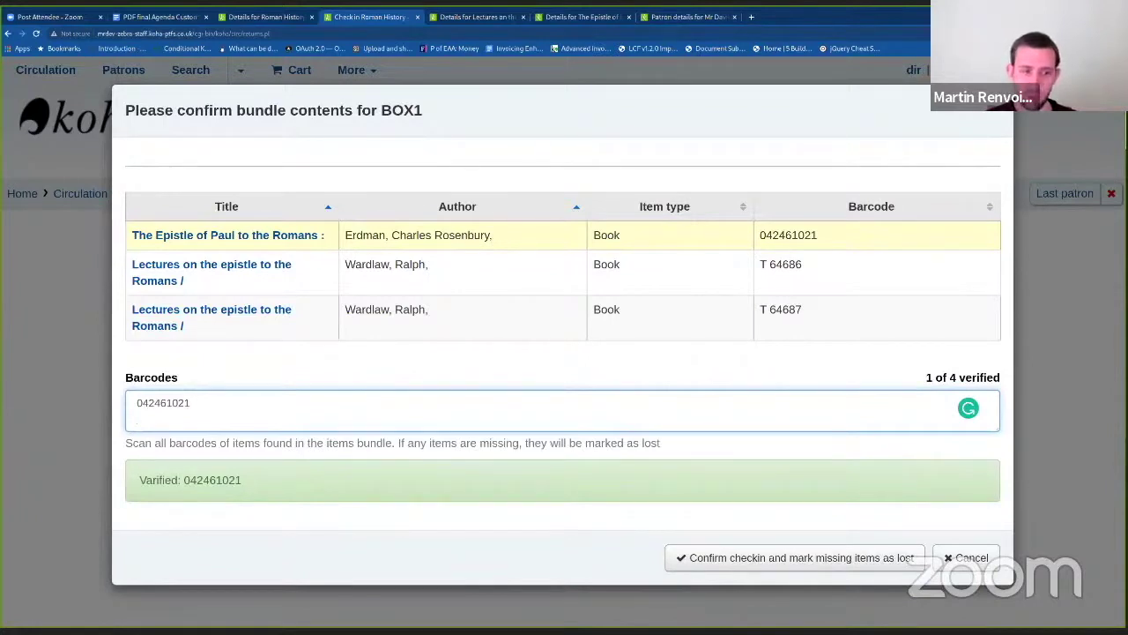
pyautogui.write('04246102')
pyautogui.press('Return')
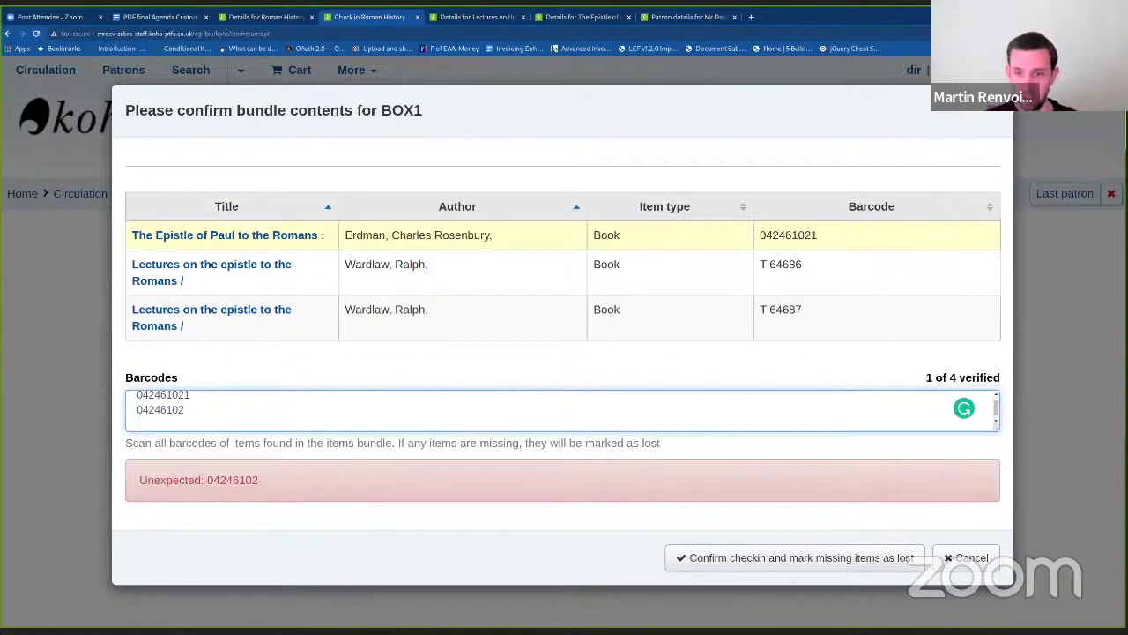
# Step: Verify the Lectures copy with barcode T 64686 and confirm the check-in, marking missing items as lost
pyautogui.moveTo(760, 265); pyautogui.dragTo(802, 264)
pyautogui.hotkey('ctrl', 'c')
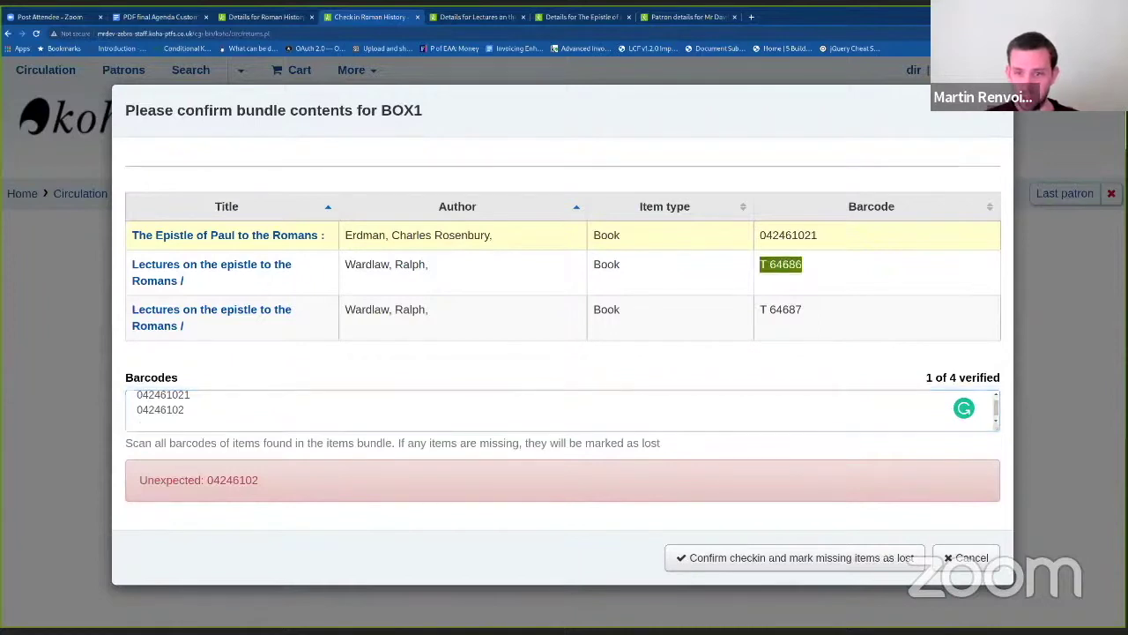
pyautogui.click(137, 424)
pyautogui.hotkey('ctrl', 'v')
pyautogui.press('Return')
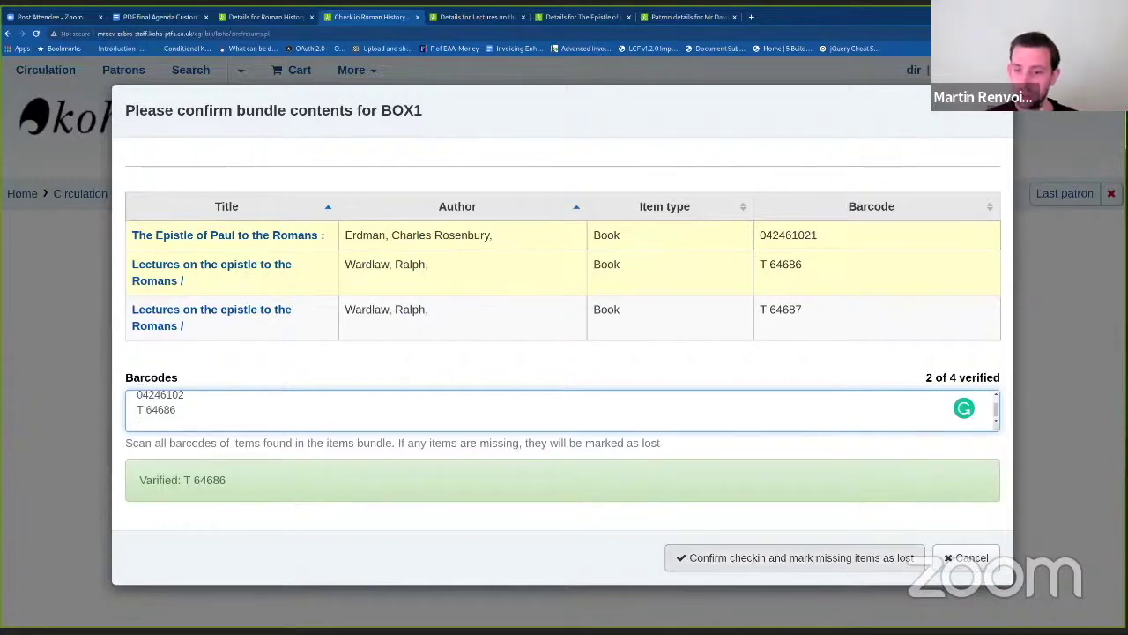
pyautogui.click(794, 557)
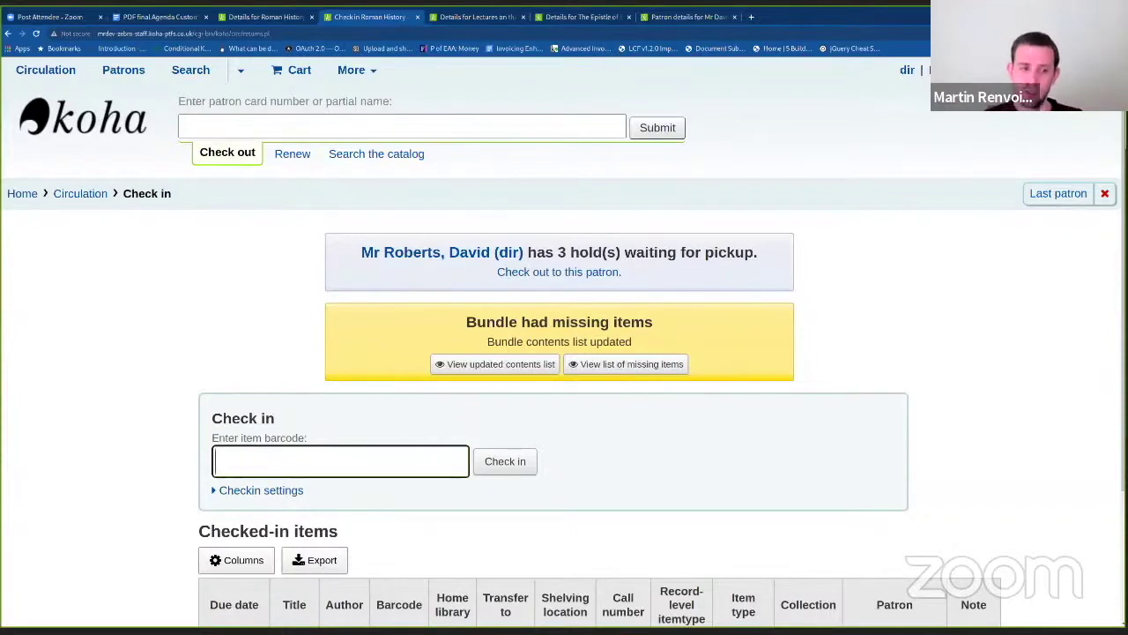
# Step: View the updated contents list for BOX1 and close it
pyautogui.scroll(-1, 564, 342)
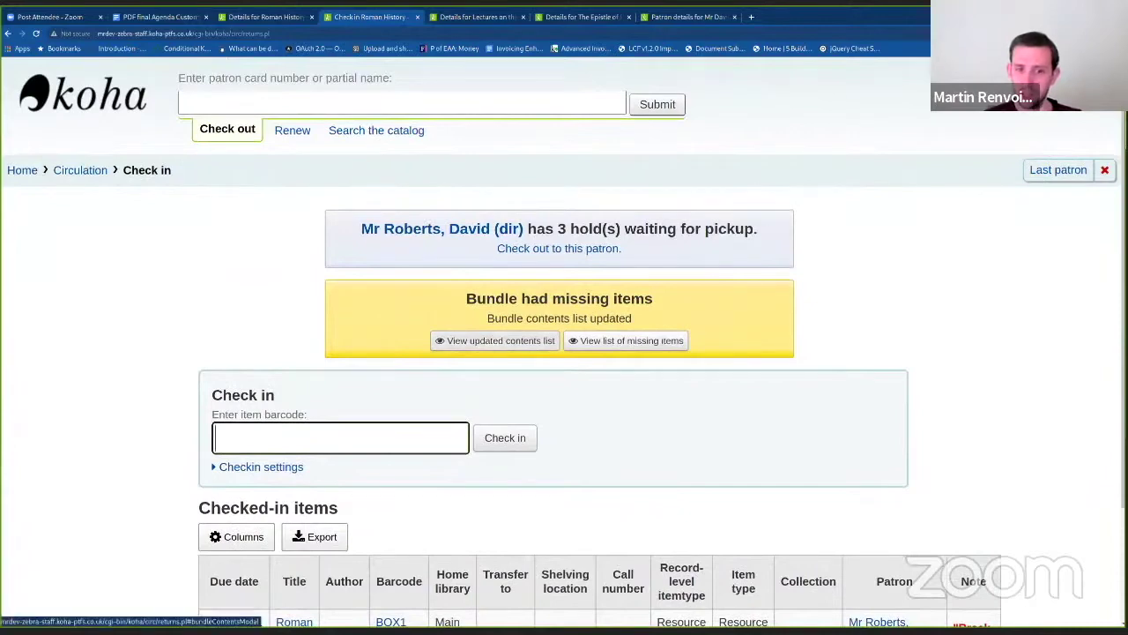
pyautogui.click(495, 340)
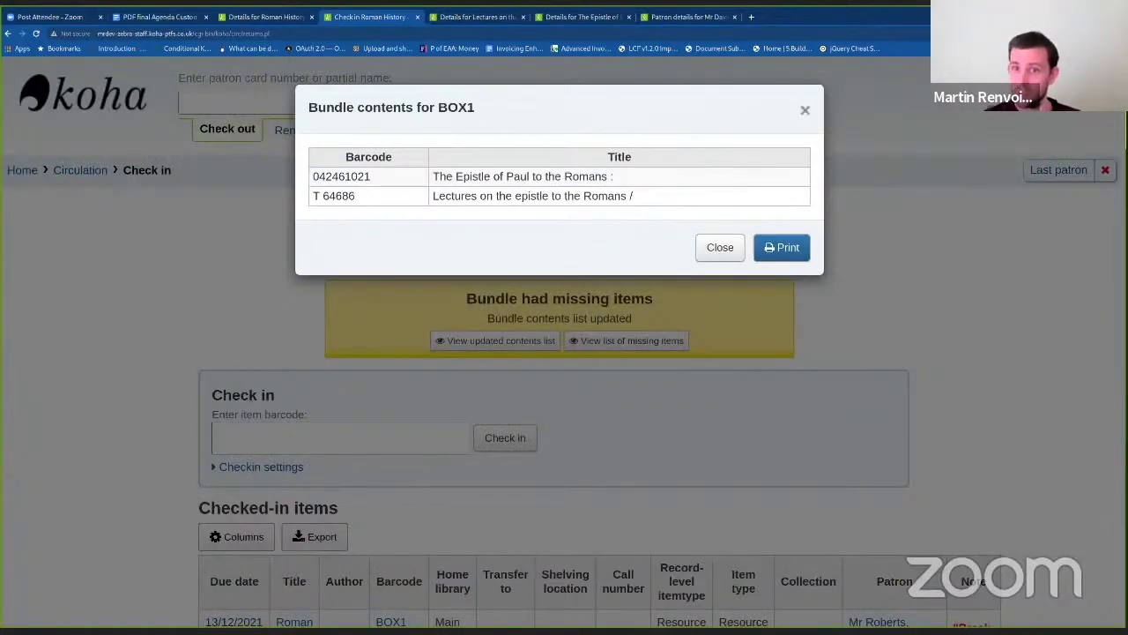
pyautogui.click(805, 110)
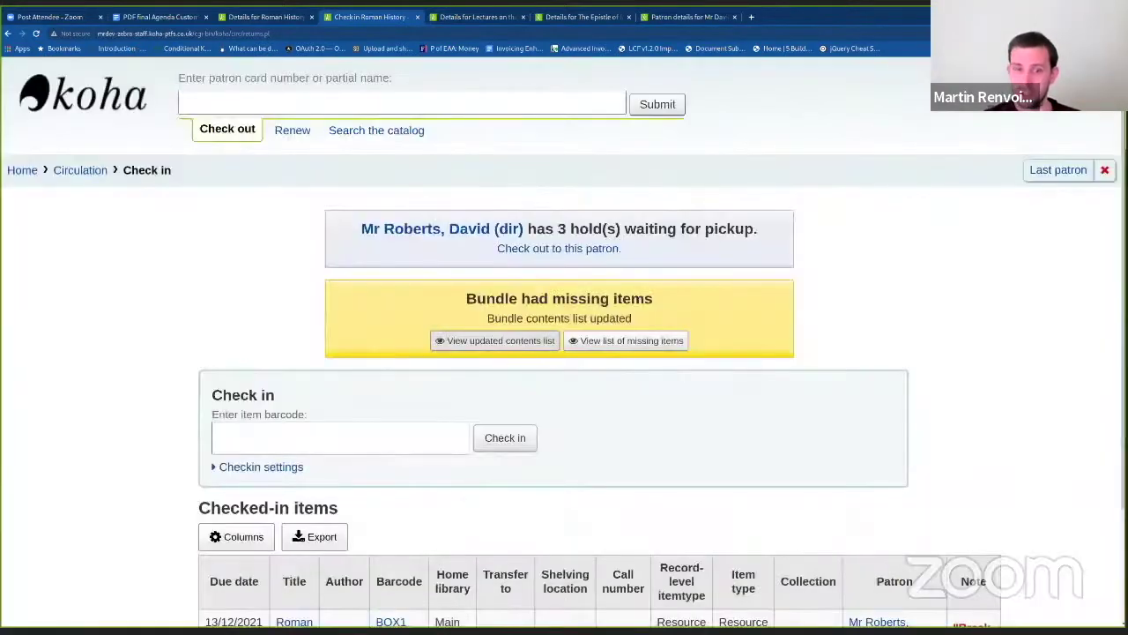
# Step: View the list of items missing from the BOX1 bundle, close it and review the checked-in items
pyautogui.click(627, 340)
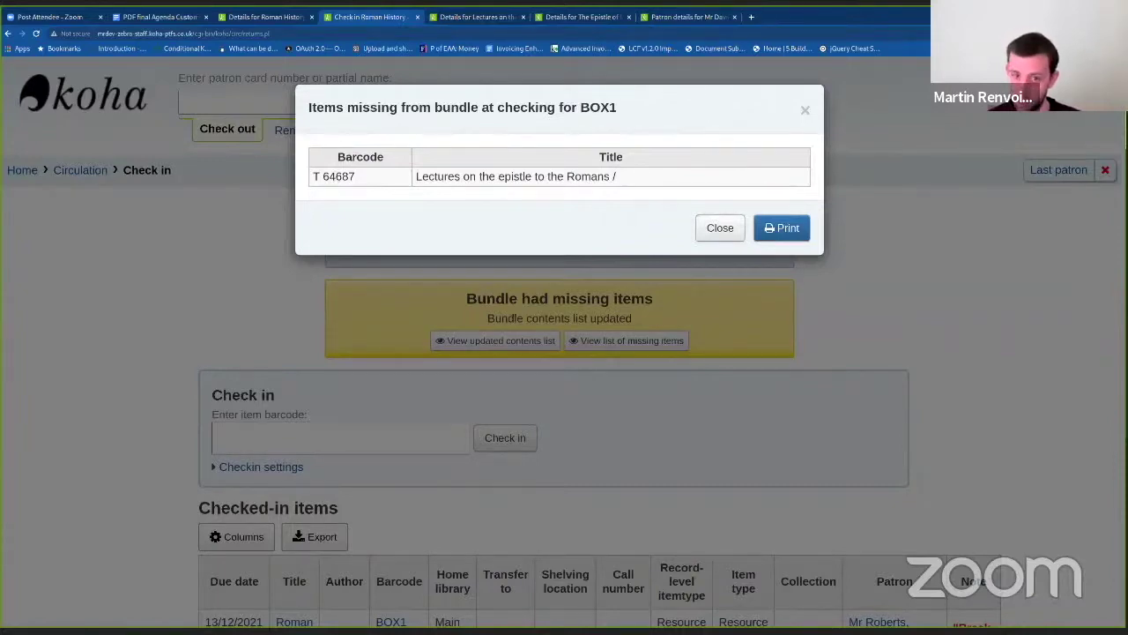
pyautogui.click(720, 227)
pyautogui.scroll(-2, 720, 227)
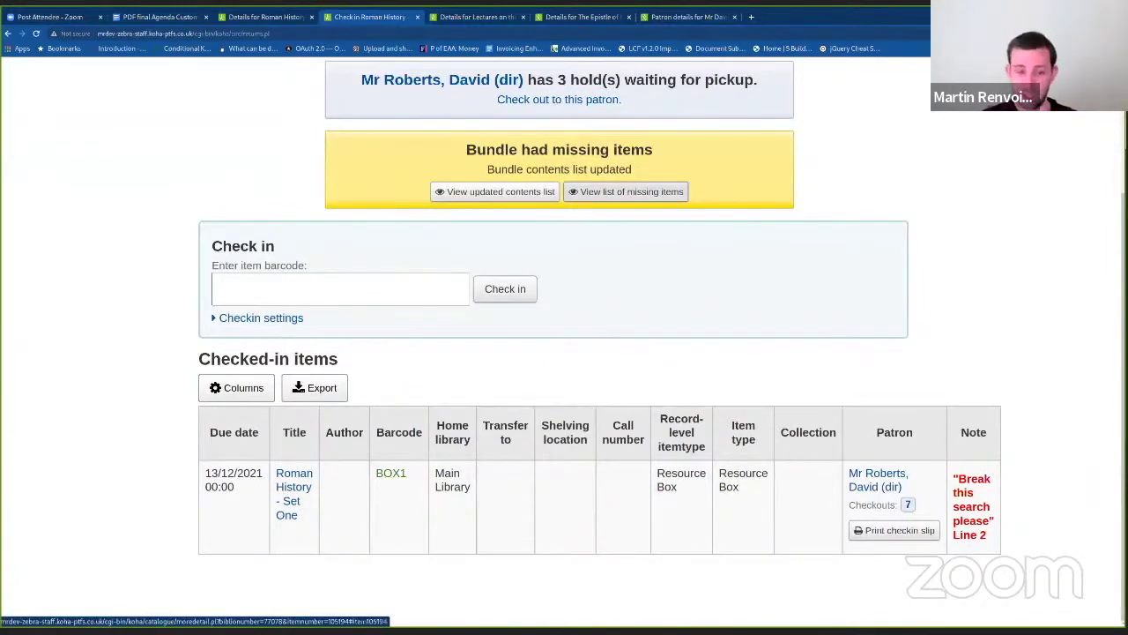
pyautogui.scroll(2, 564, 352)
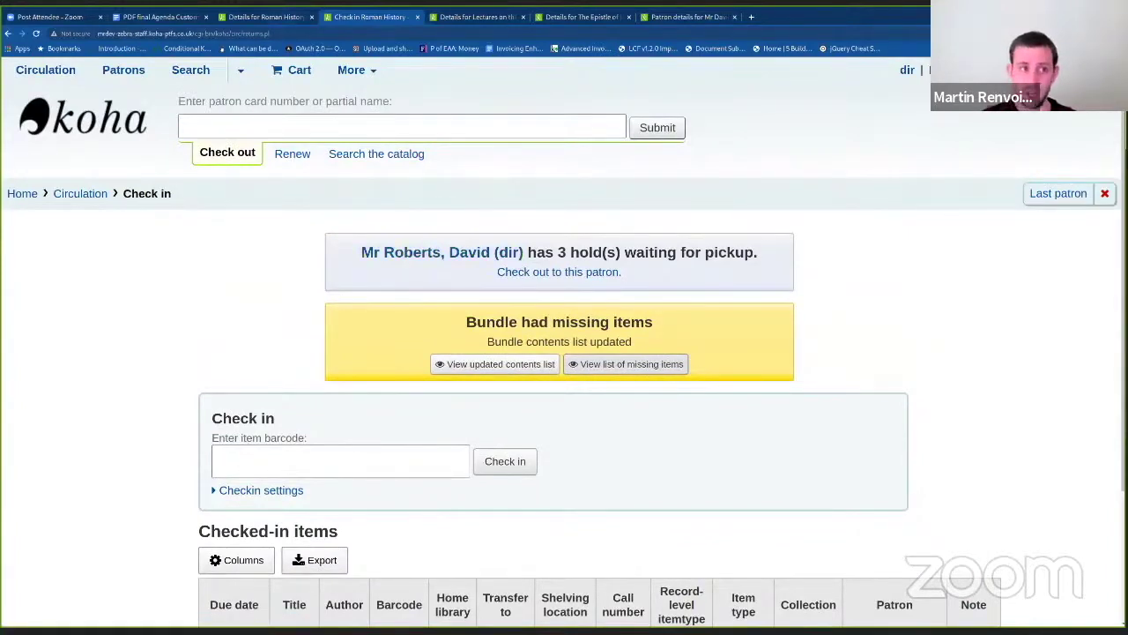
# Step: Go to the borrowing patron's details and view their claims for the missing bundle item
pyautogui.hotkey('ctrl', 'shift', 'Tab')
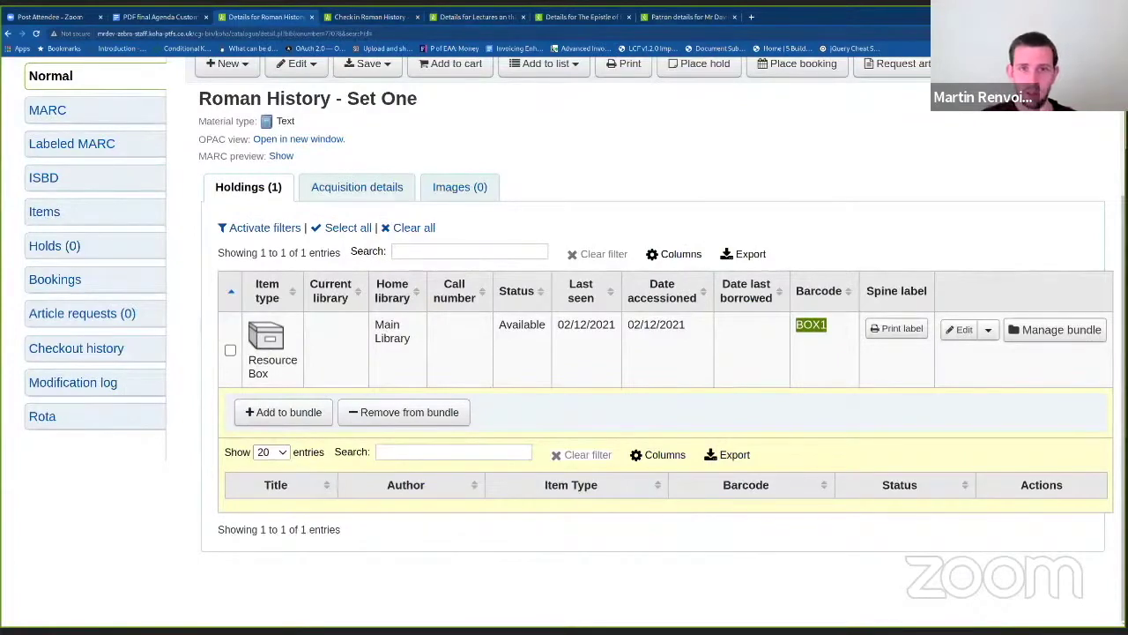
pyautogui.hotkey('ctrl', '9')
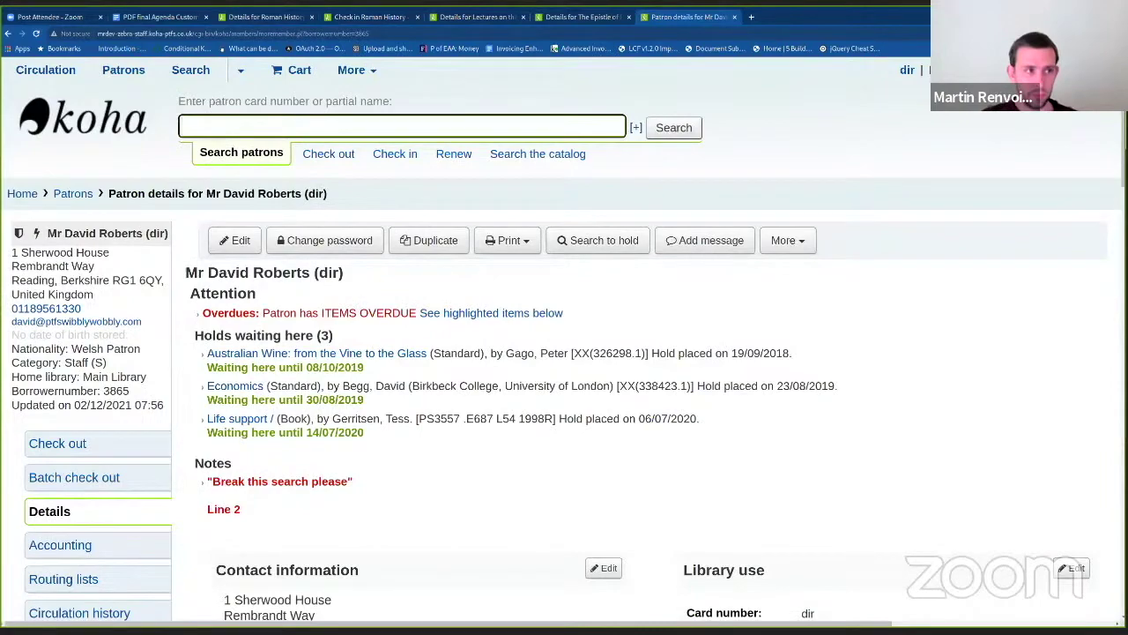
pyautogui.scroll(-4, 564, 344)
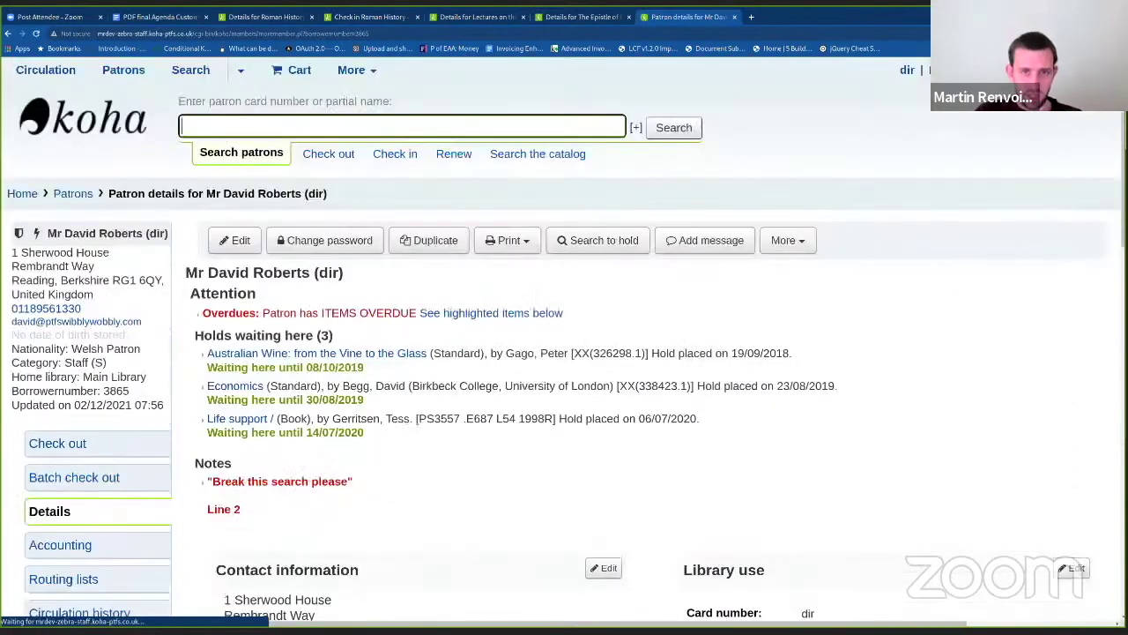
pyautogui.scroll(-4, 564, 339)
pyautogui.scroll(-6, 564, 343)
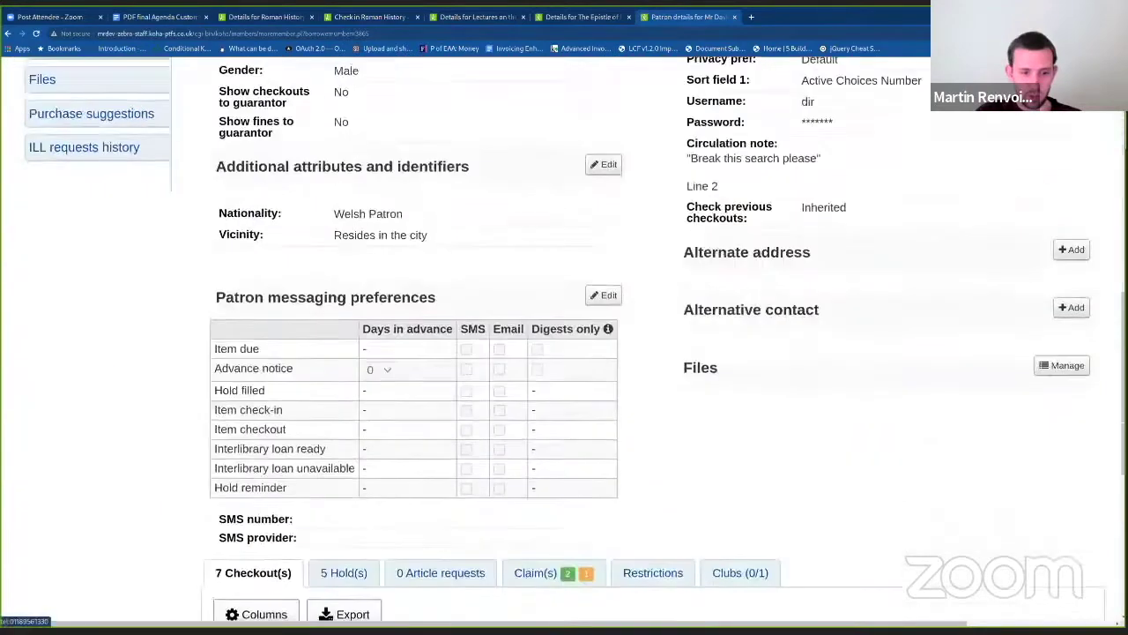
pyautogui.click(534, 406)
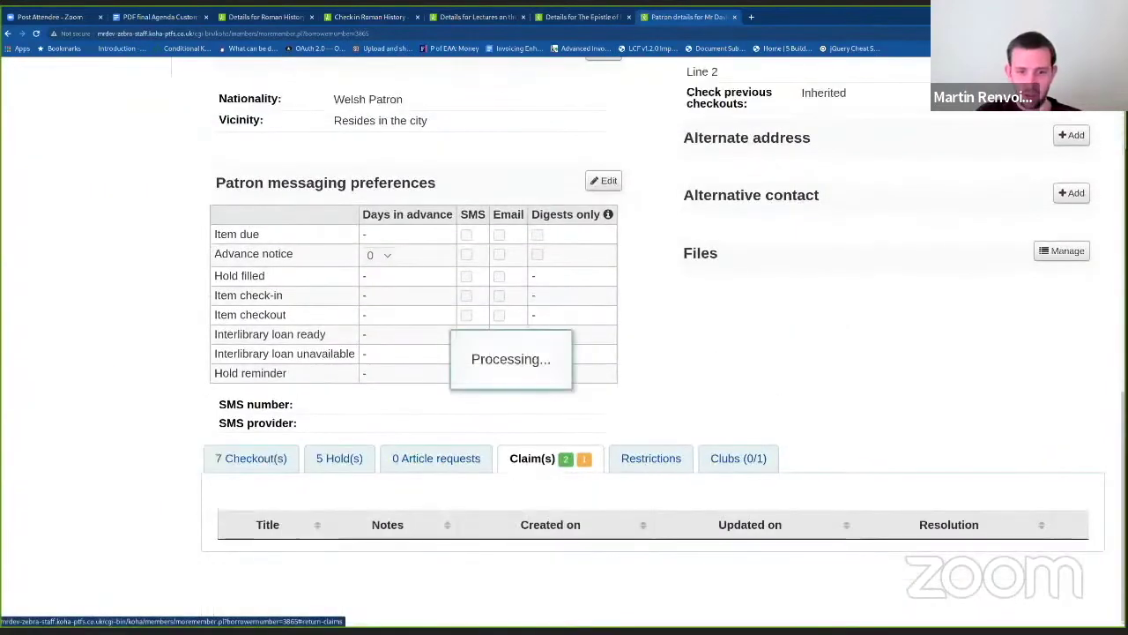
pyautogui.scroll(-1, 564, 343)
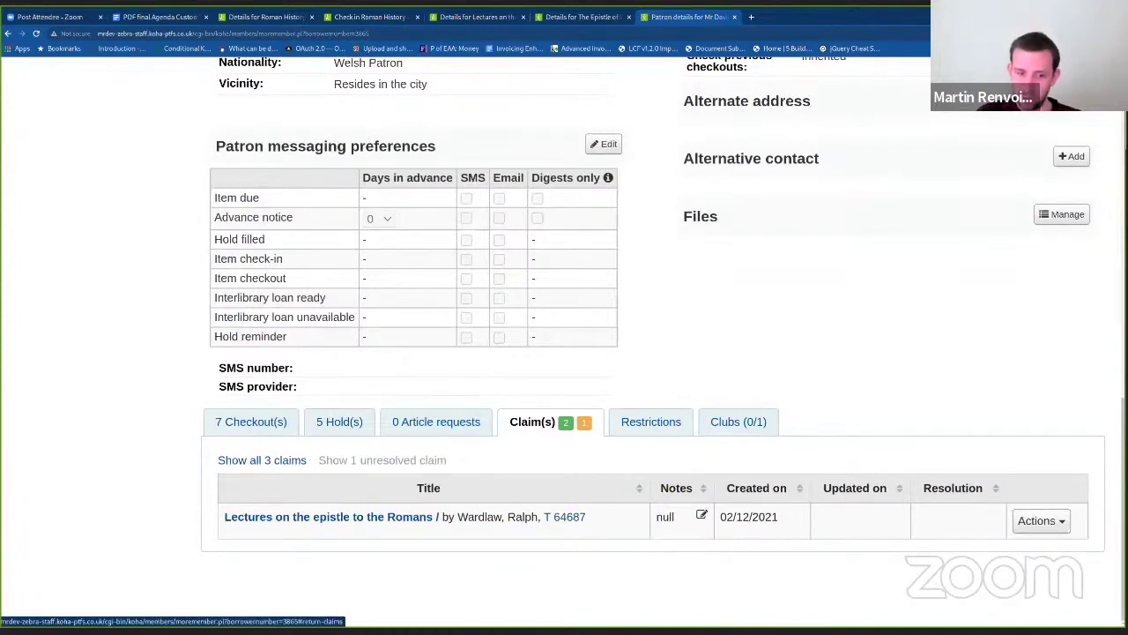
pyautogui.scroll(3, 564, 352)
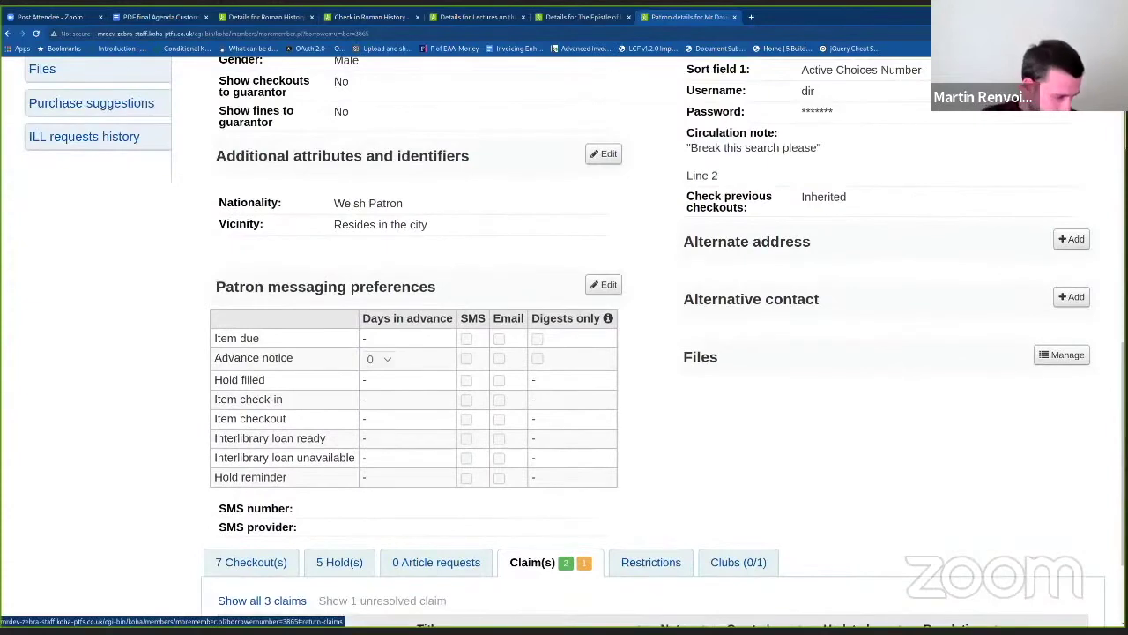
pyautogui.scroll(5, 564, 352)
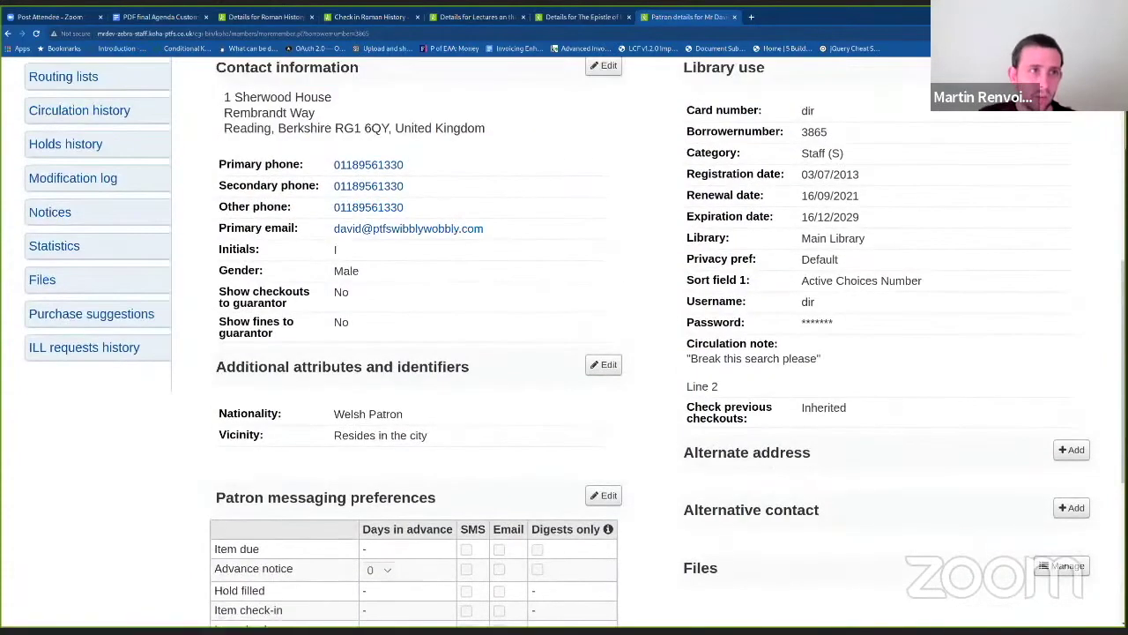
# Step: Reload the Roman History - Set One record, search the catalog for "resource box" and open the KS1 Resource Box record
pyautogui.hotkey('ctrl', '3')
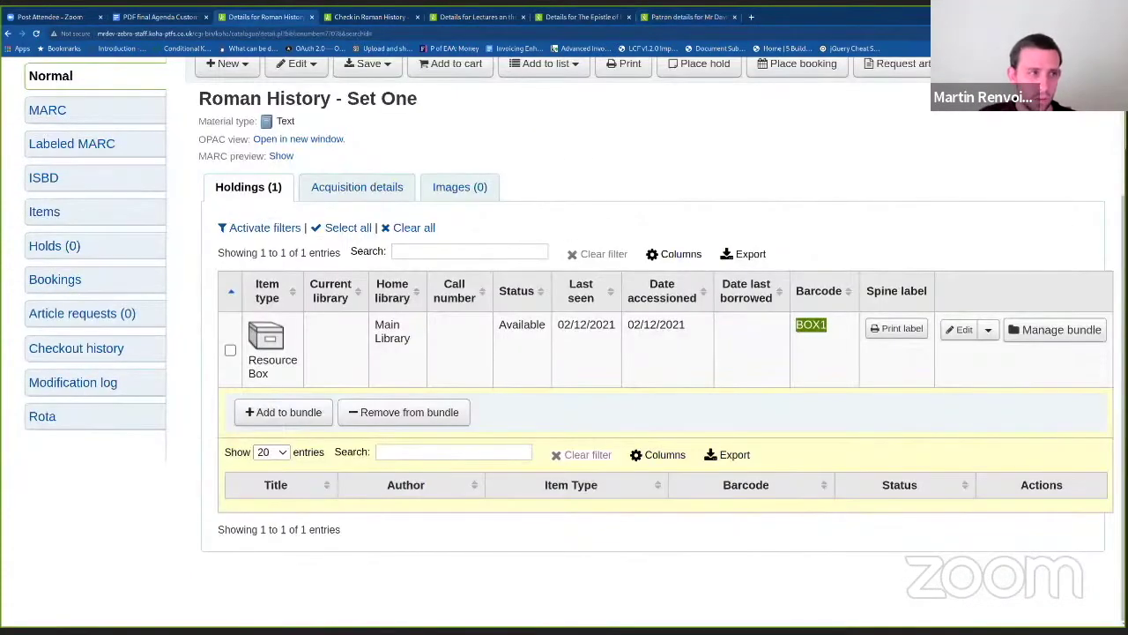
pyautogui.press('F5')
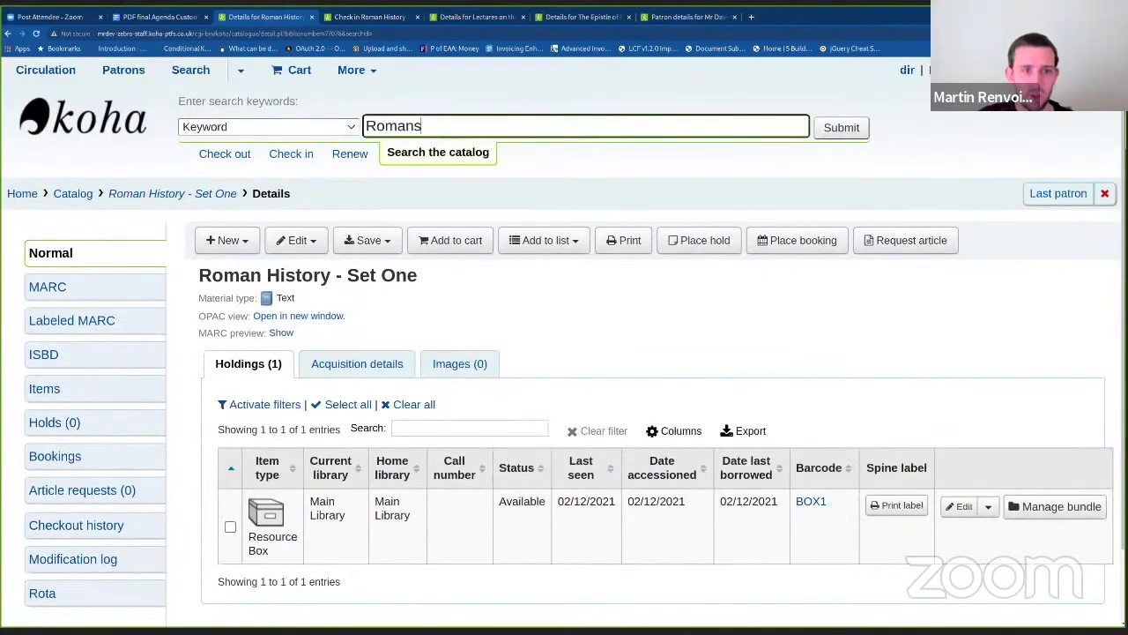
pyautogui.doubleClick(393, 126)
pyautogui.write('resource box')
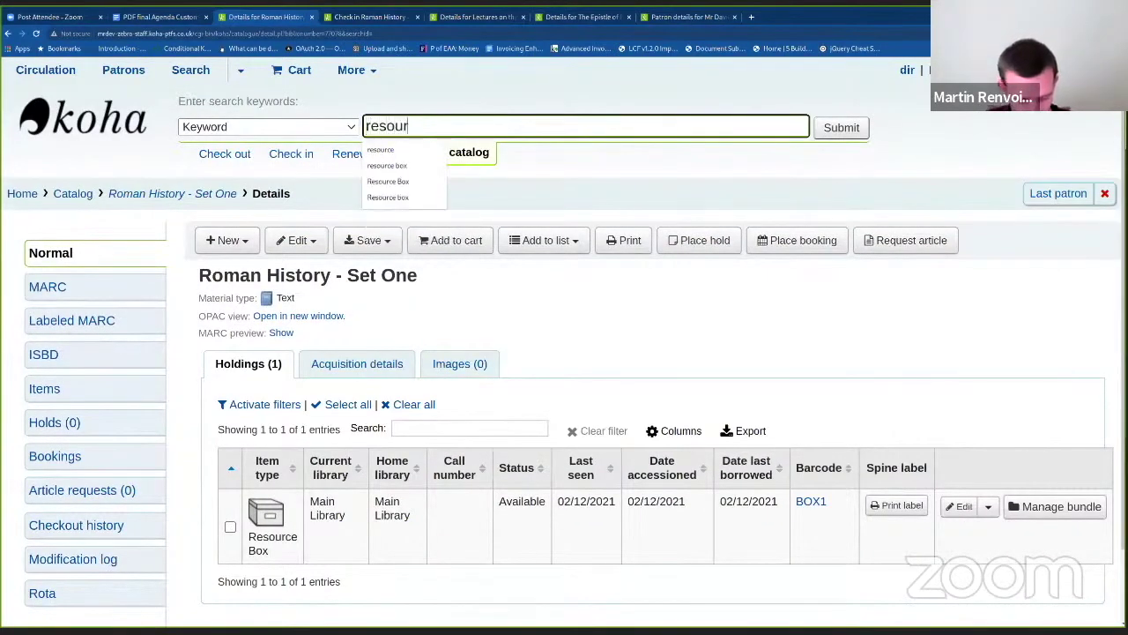
pyautogui.press('Return')
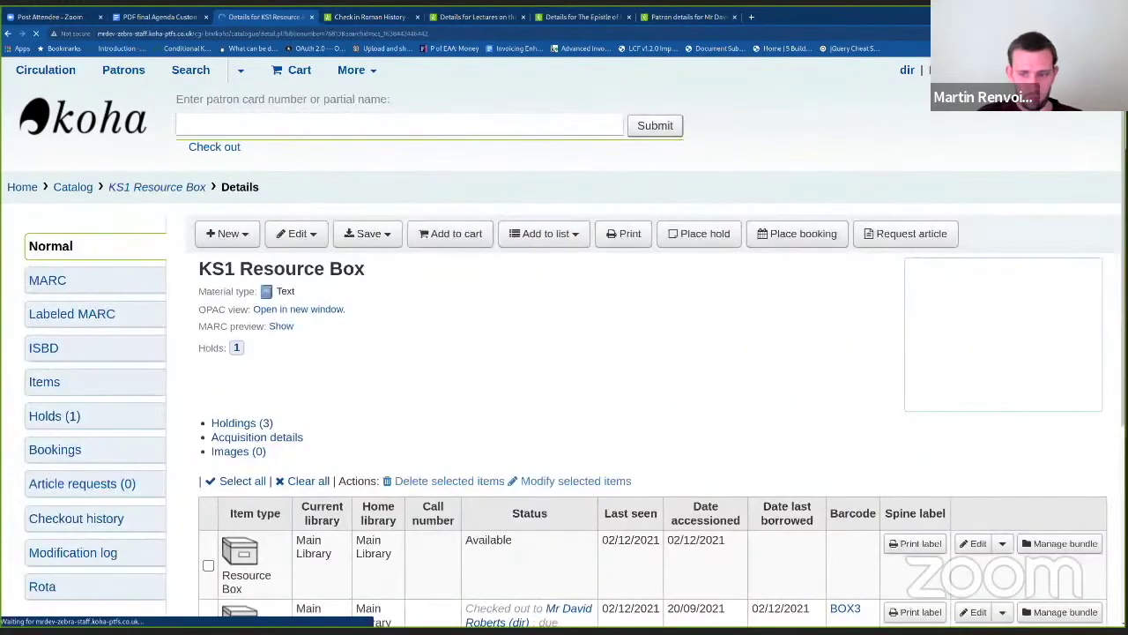
# Step: Expand the bundles of BOX3 and BOX2 in the holdings and examine their contents and item statuses
pyautogui.scroll(-2, 564, 353)
pyautogui.scroll(-1, 564, 352)
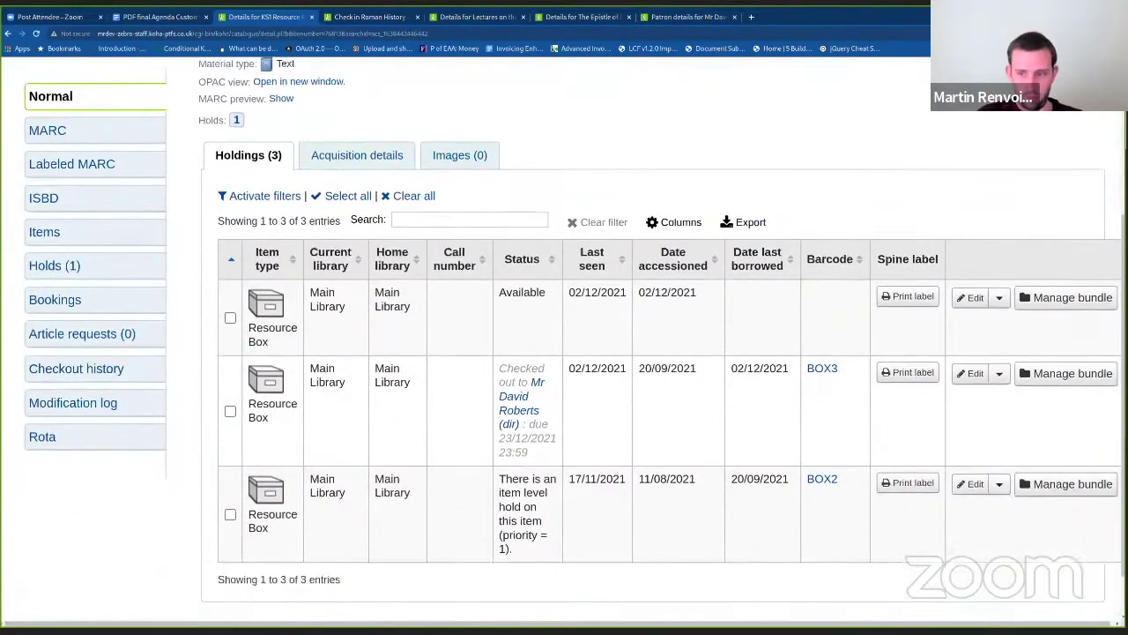
pyautogui.click(1065, 372)
pyautogui.scroll(-2, 1065, 373)
pyautogui.click(1064, 444)
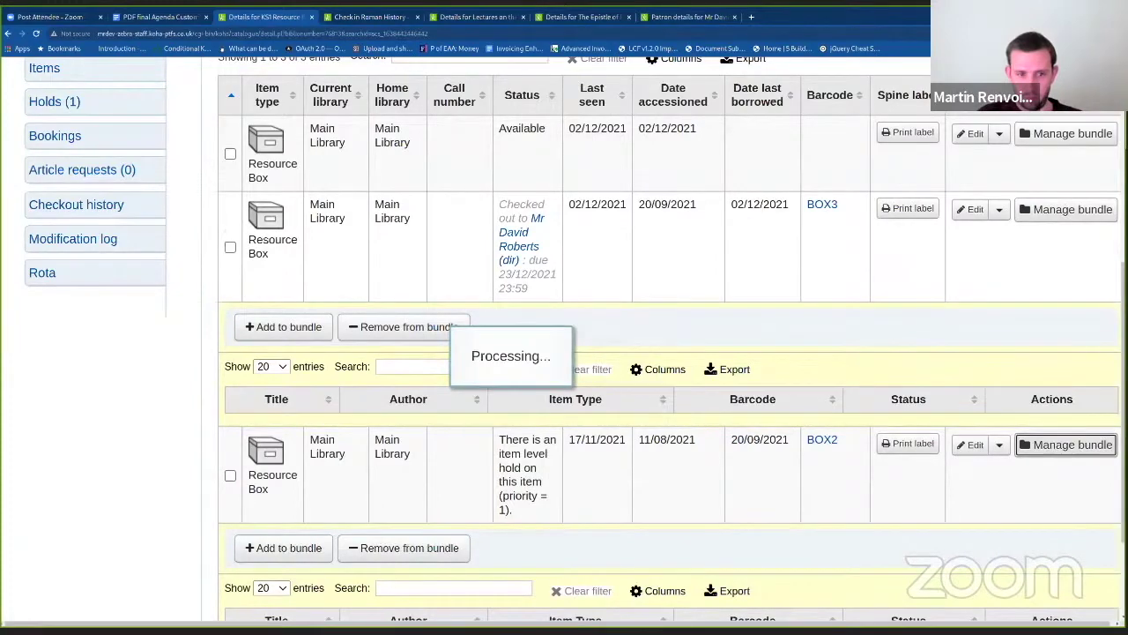
pyautogui.scroll(-2, 670, 353)
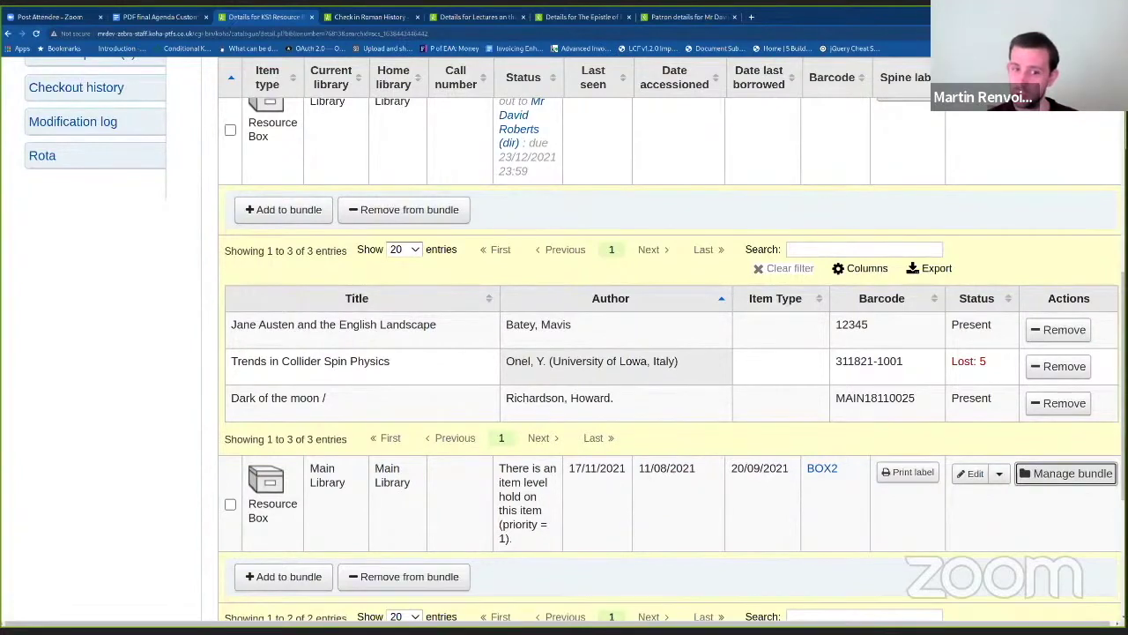
pyautogui.scroll(-3, 670, 353)
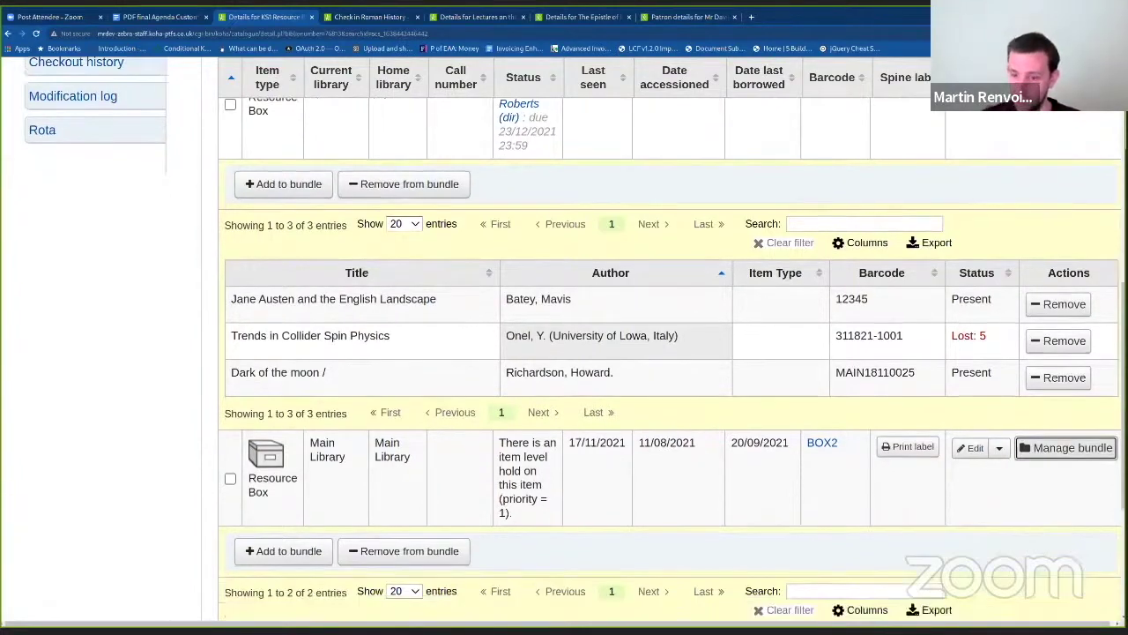
pyautogui.scroll(1, 670, 353)
pyautogui.scroll(1, 669, 352)
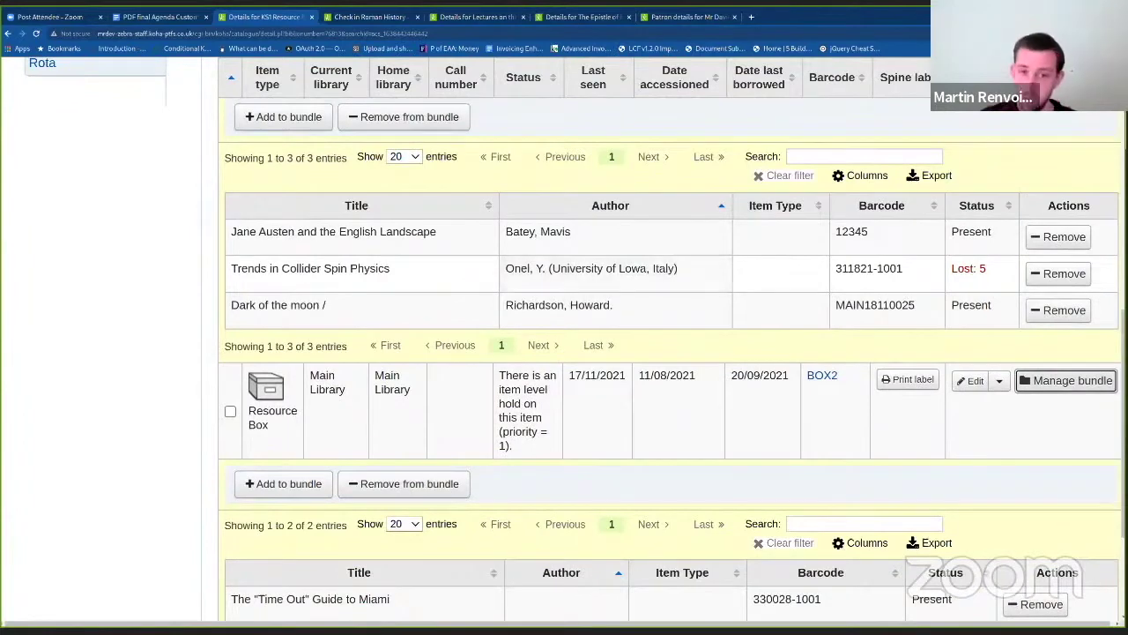
pyautogui.scroll(3, 617, 274)
pyautogui.scroll(2, 617, 353)
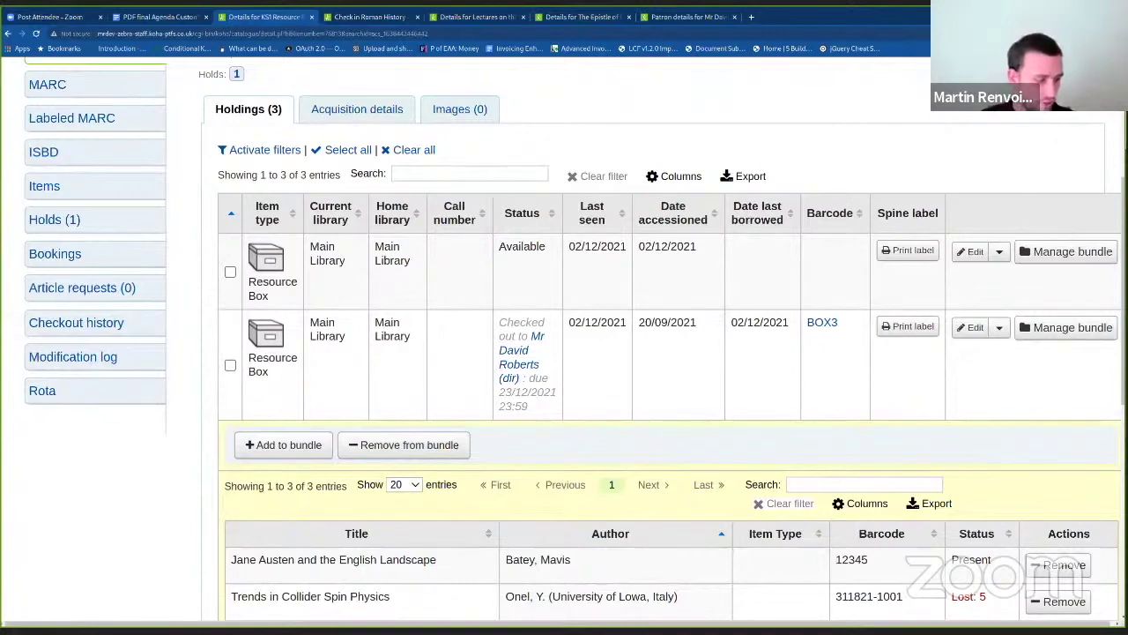
pyautogui.scroll(3, 573, 353)
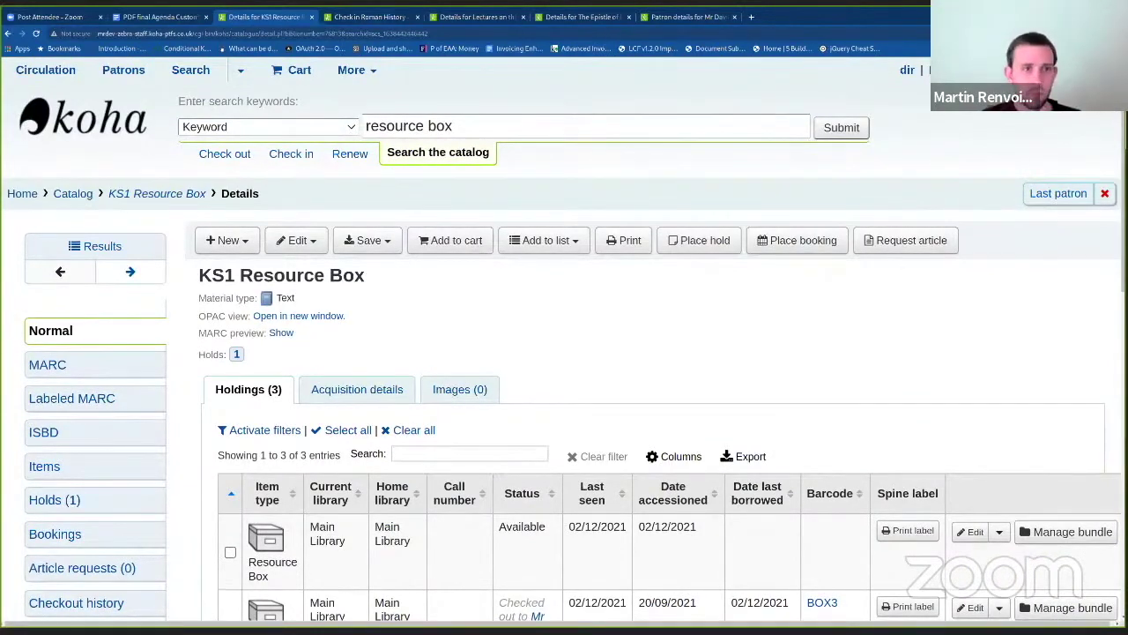
pyautogui.hotkey('ctrl', 'Tab')
pyautogui.hotkey('ctrl', 'shift', 'Tab')
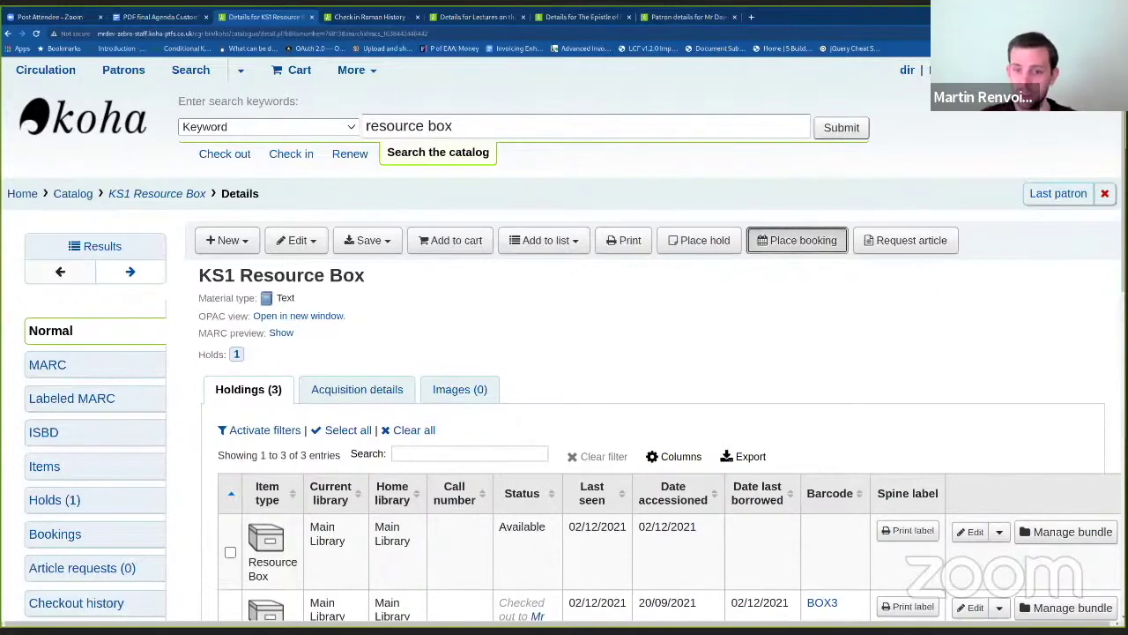
pyautogui.click(796, 240)
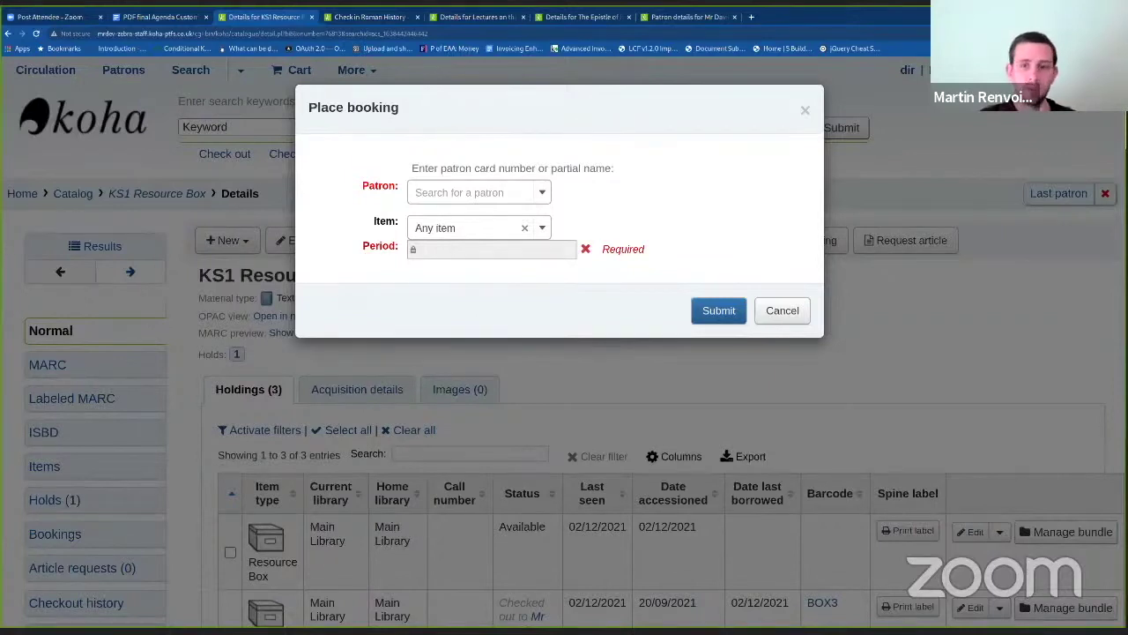
pyautogui.click(782, 311)
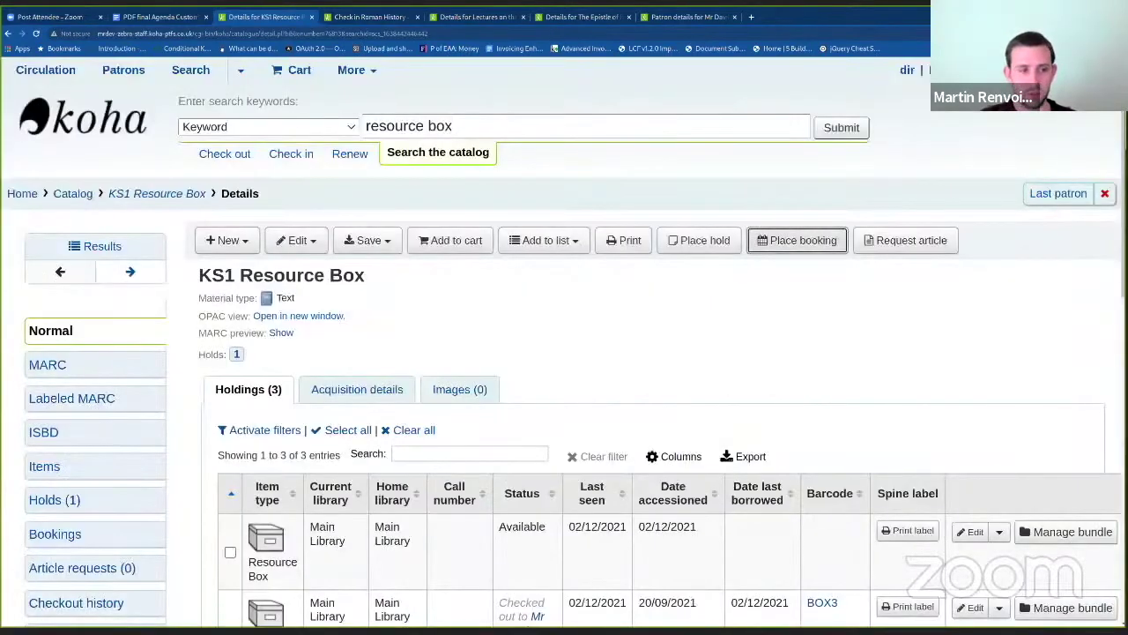
# Step: Start a booking on KS1 Resource Box and select the patron by card number
pyautogui.press('Return')
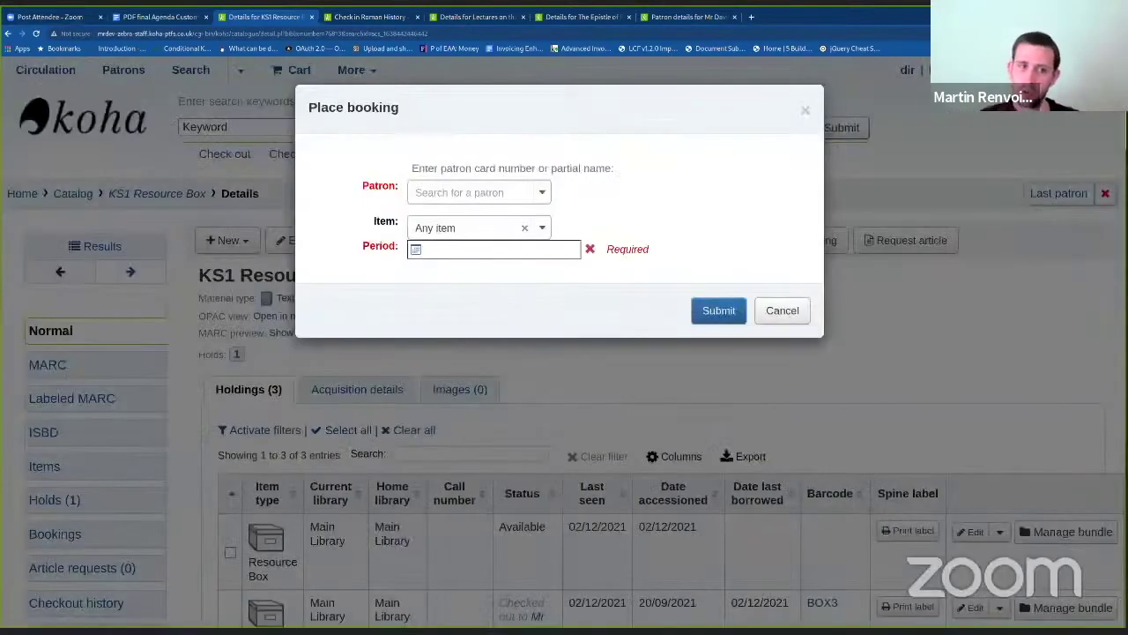
pyautogui.press('Tab')
pyautogui.write('dir')
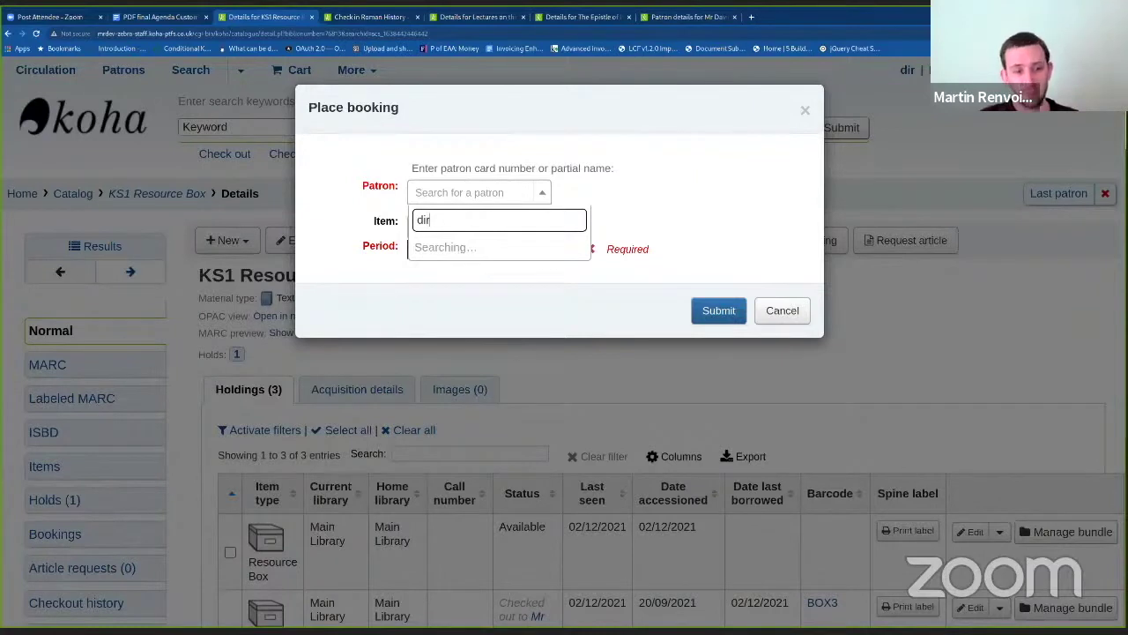
pyautogui.press('Return')
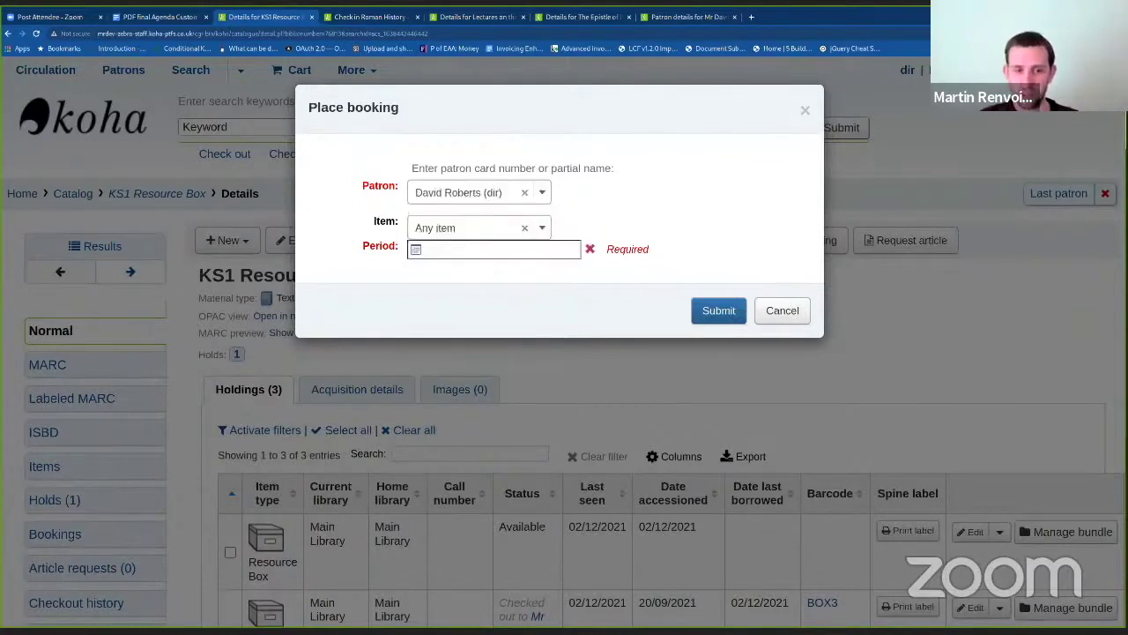
# Step: Choose BOX2 as the item to book
pyautogui.click(541, 227)
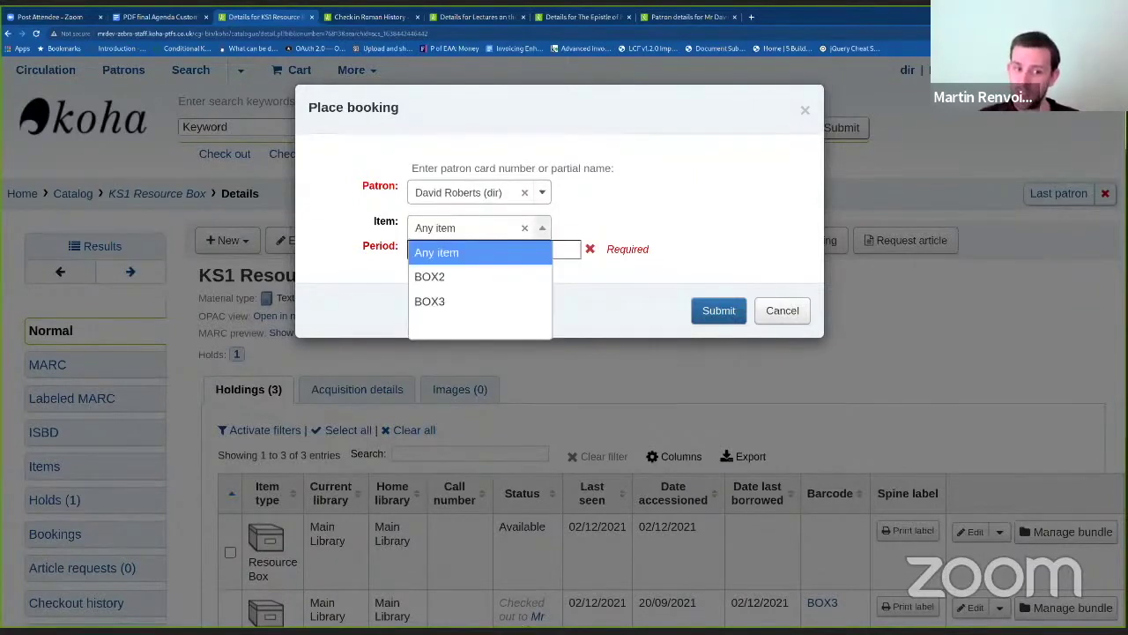
pyautogui.press('Down')
pyautogui.press('Down')
pyautogui.press('Up')
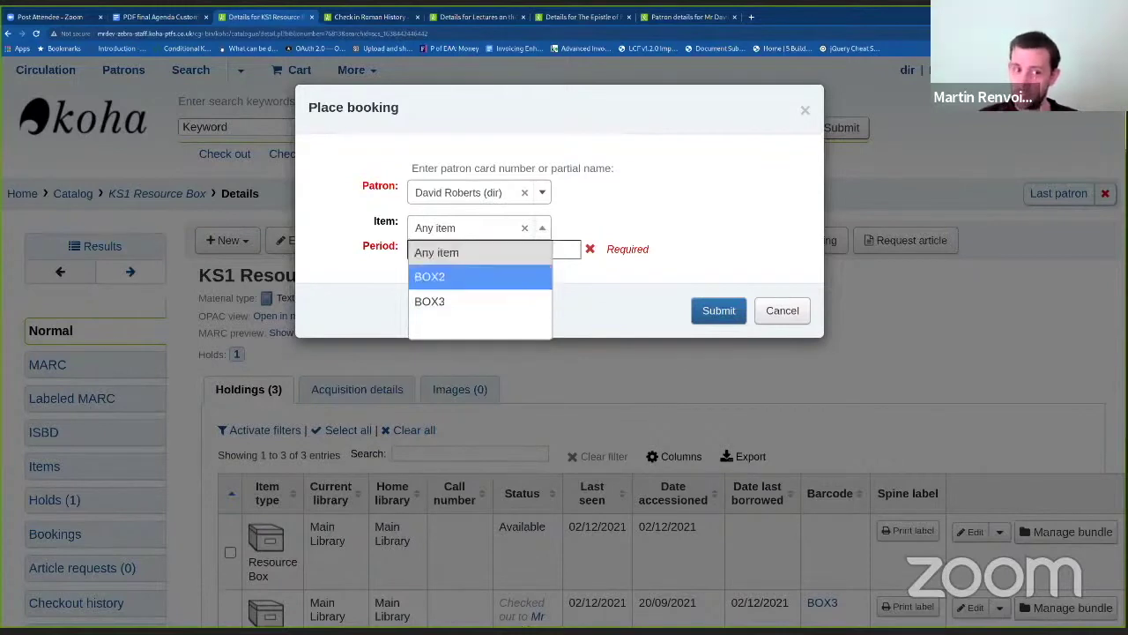
pyautogui.press('Return')
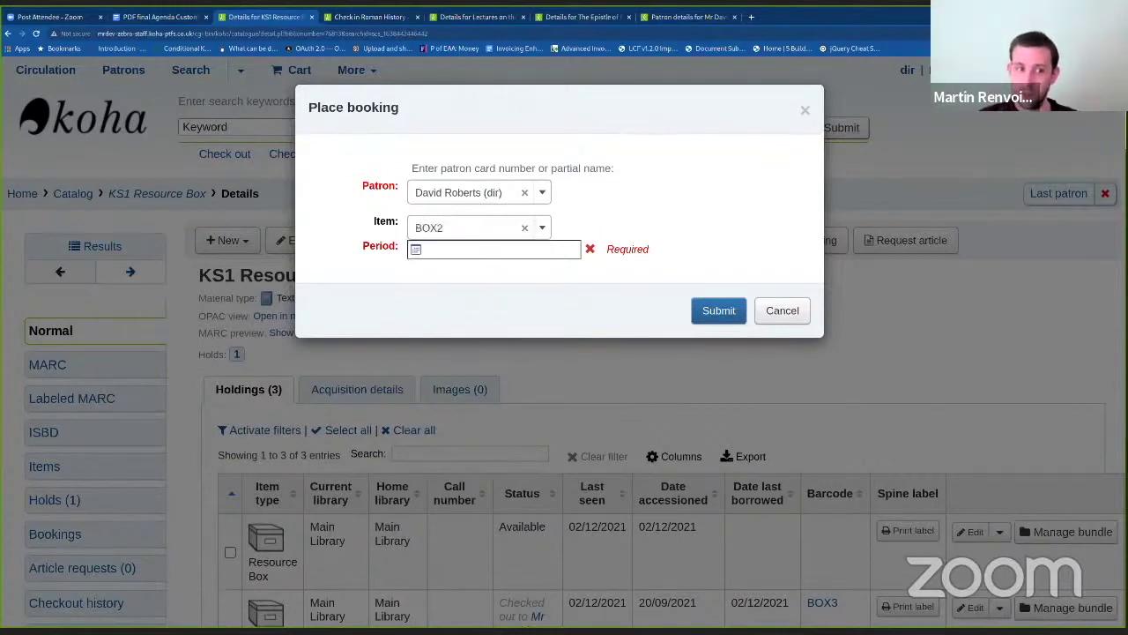
# Step: Set the booking period to 02/12/2021 to 09/12/2021
pyautogui.click(425, 250)
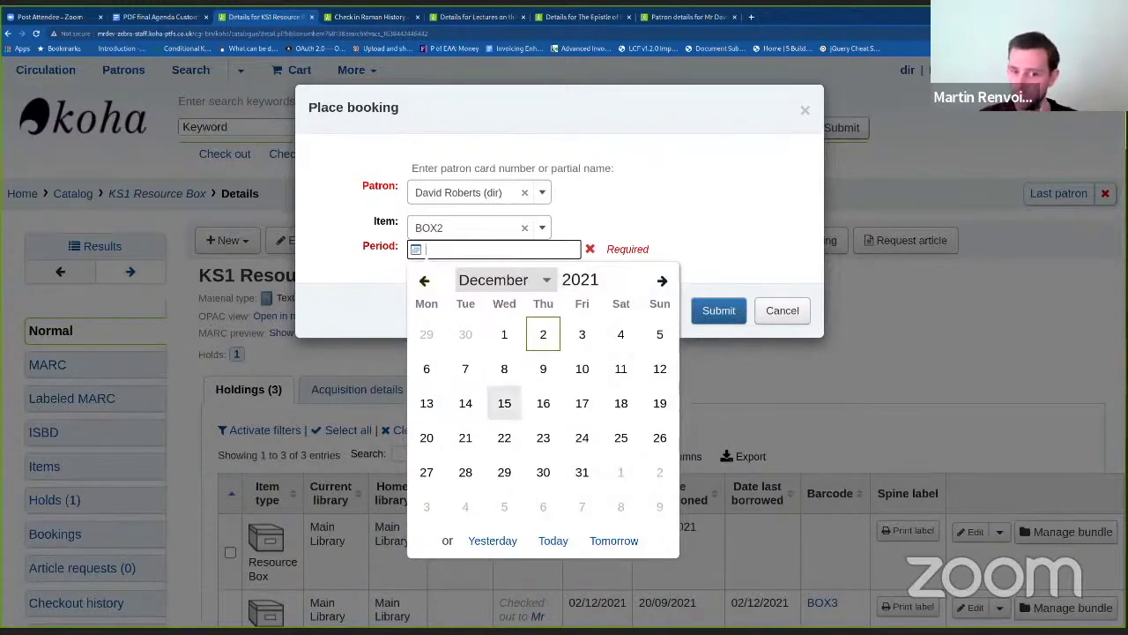
pyautogui.click(543, 334)
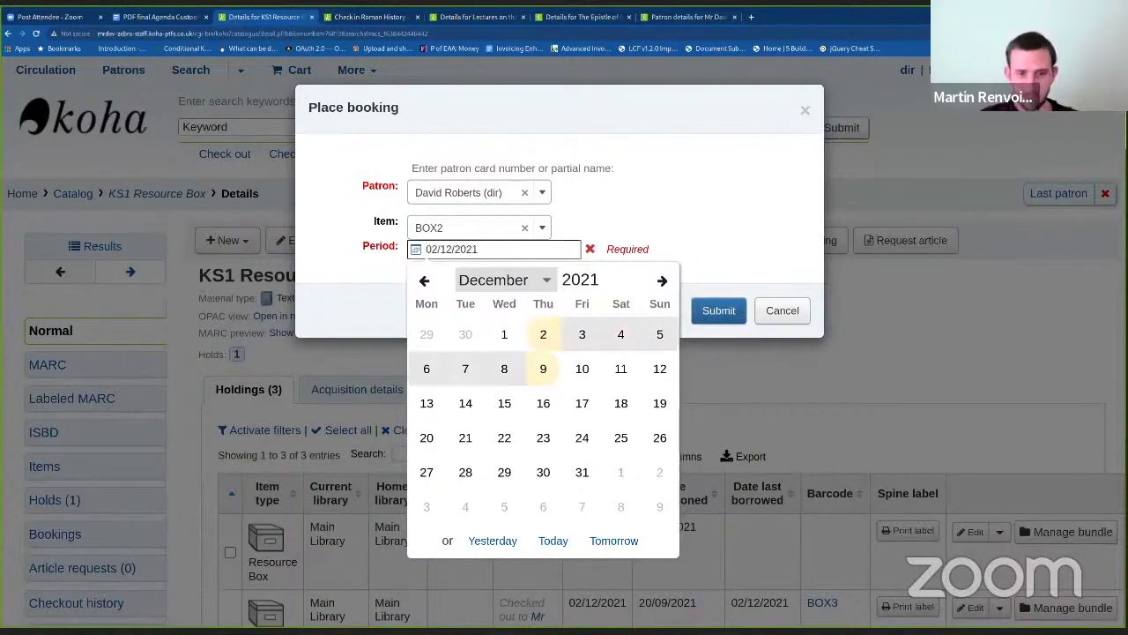
pyautogui.click(543, 368)
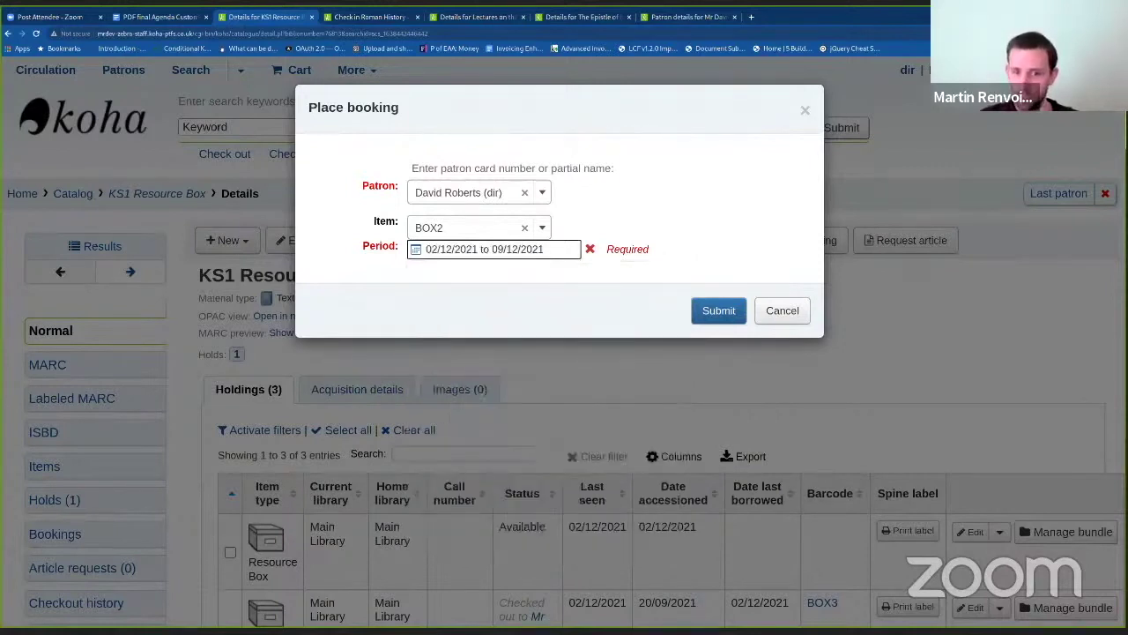
pyautogui.press('Tab')
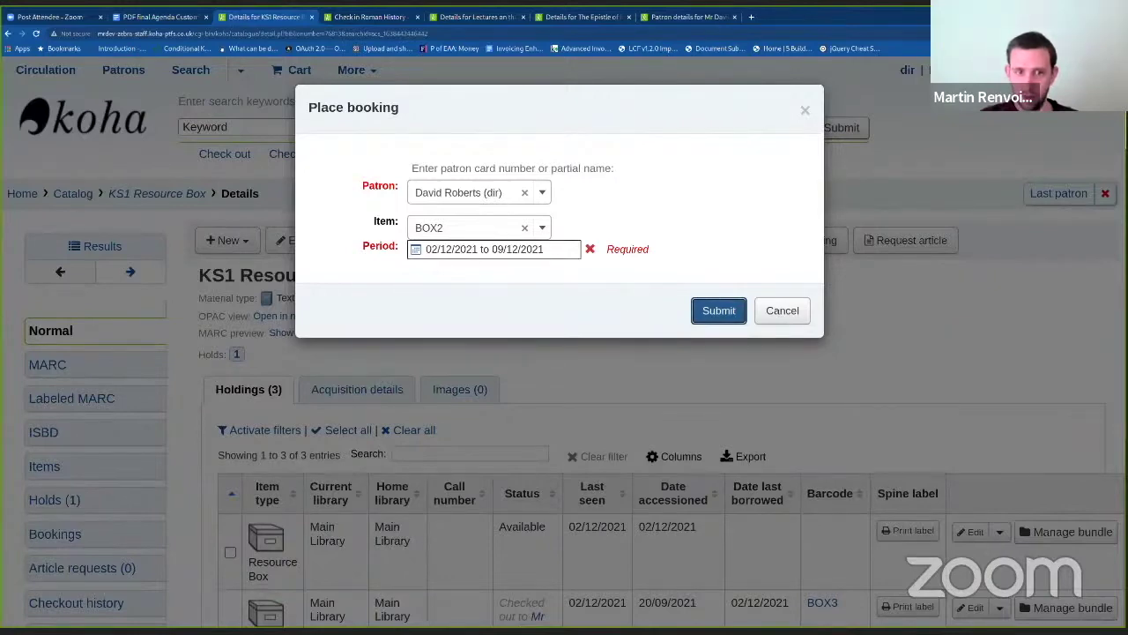
# Step: Submit the booking of BOX2 for the selected patron
pyautogui.press('Return')
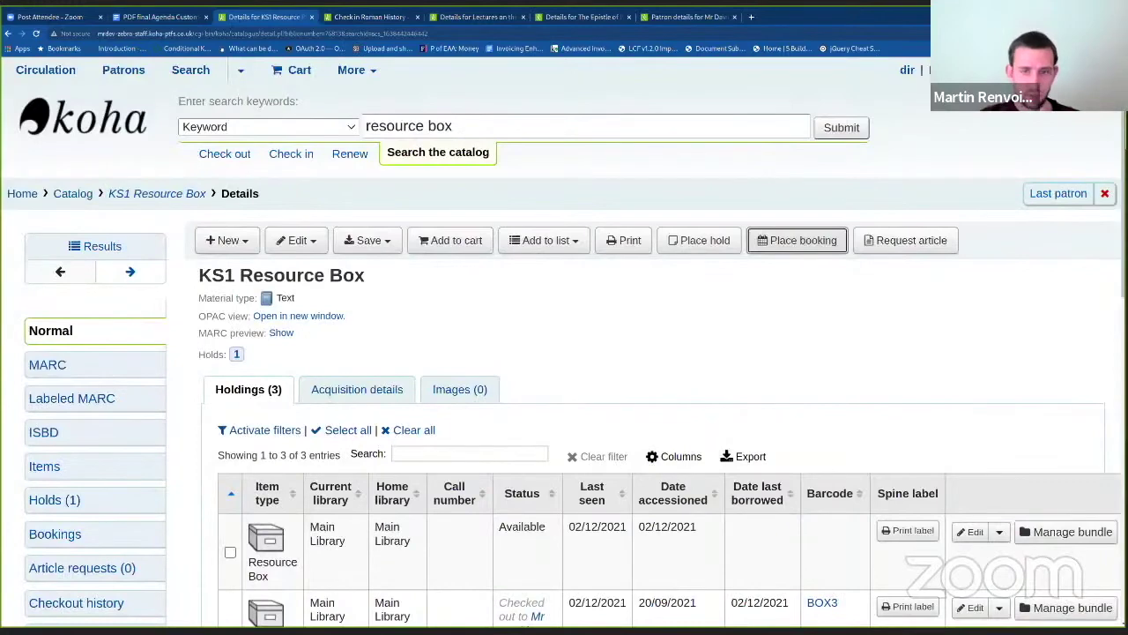
pyautogui.press('Return')
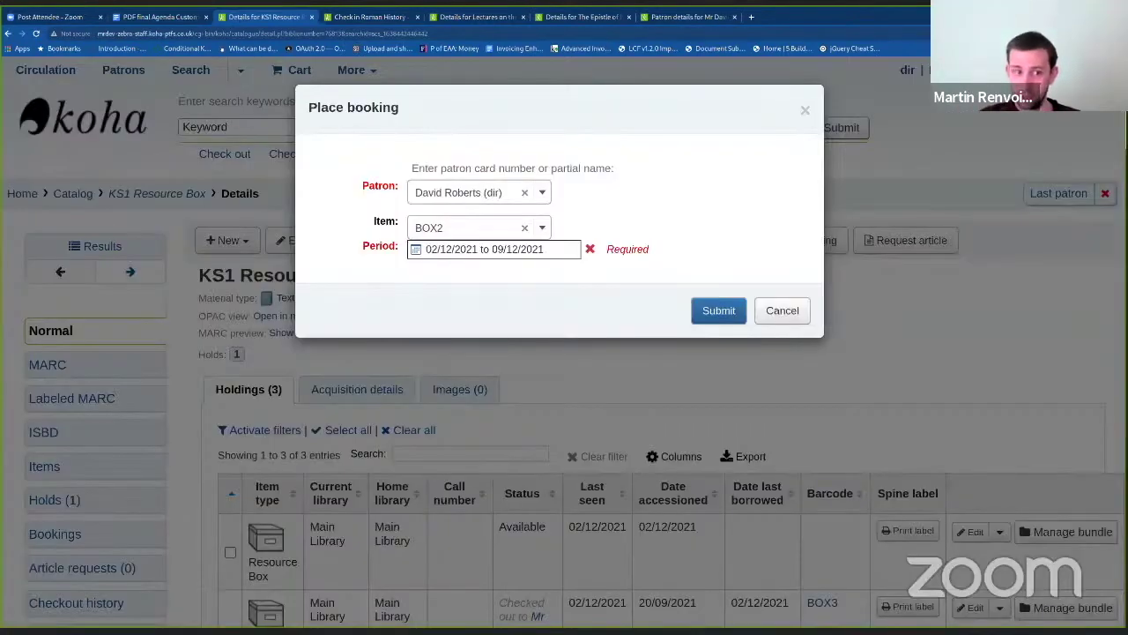
pyautogui.click(494, 248)
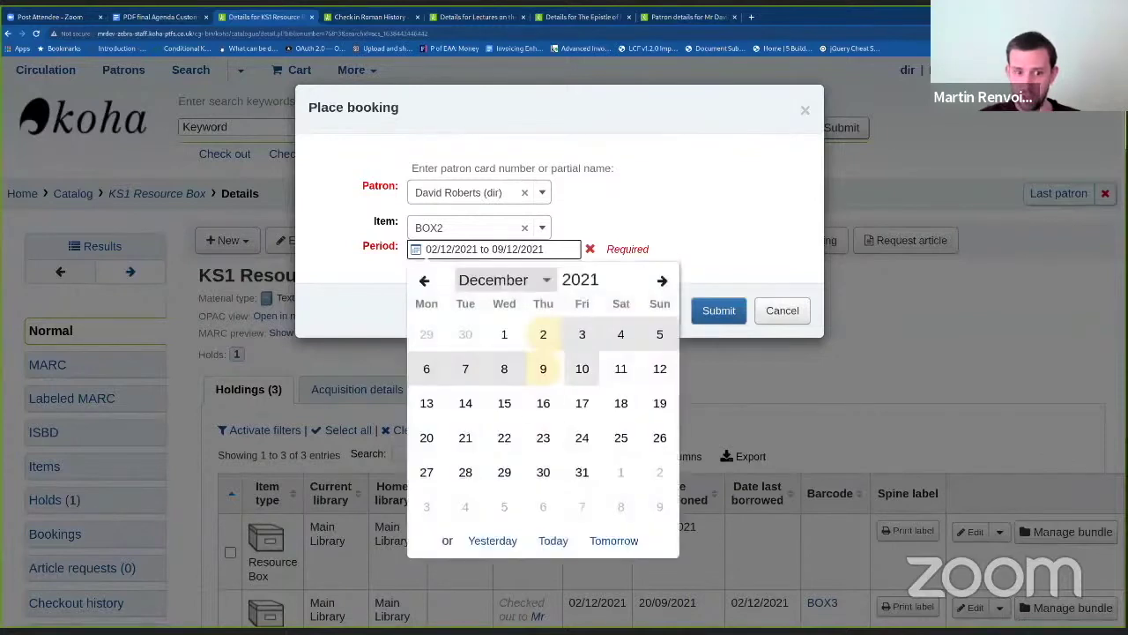
pyautogui.click(504, 334)
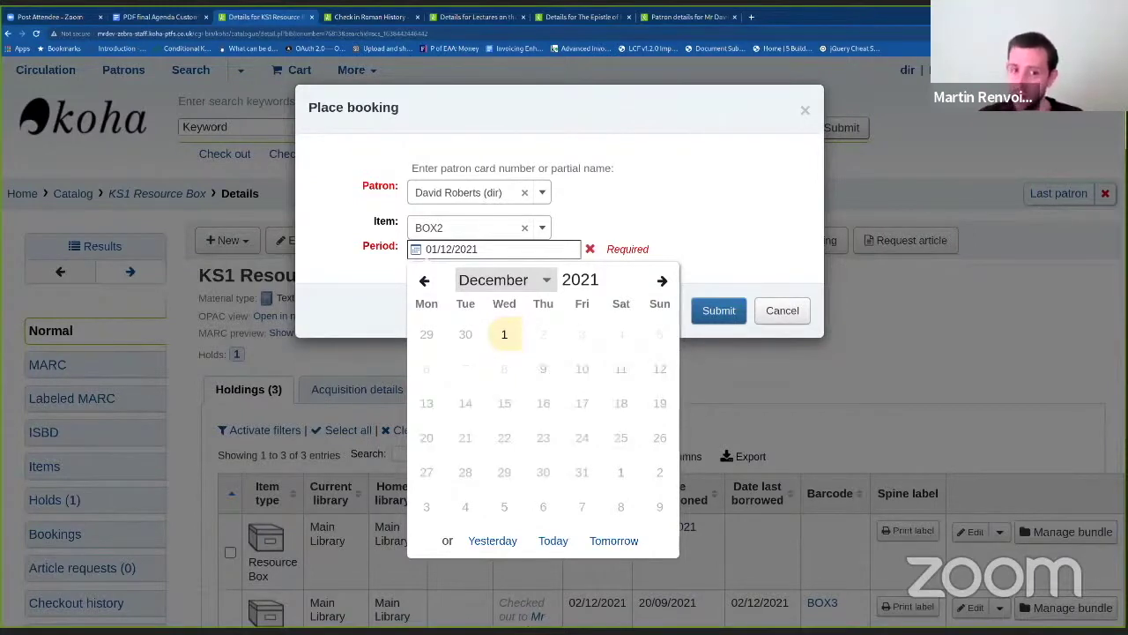
pyautogui.click(782, 310)
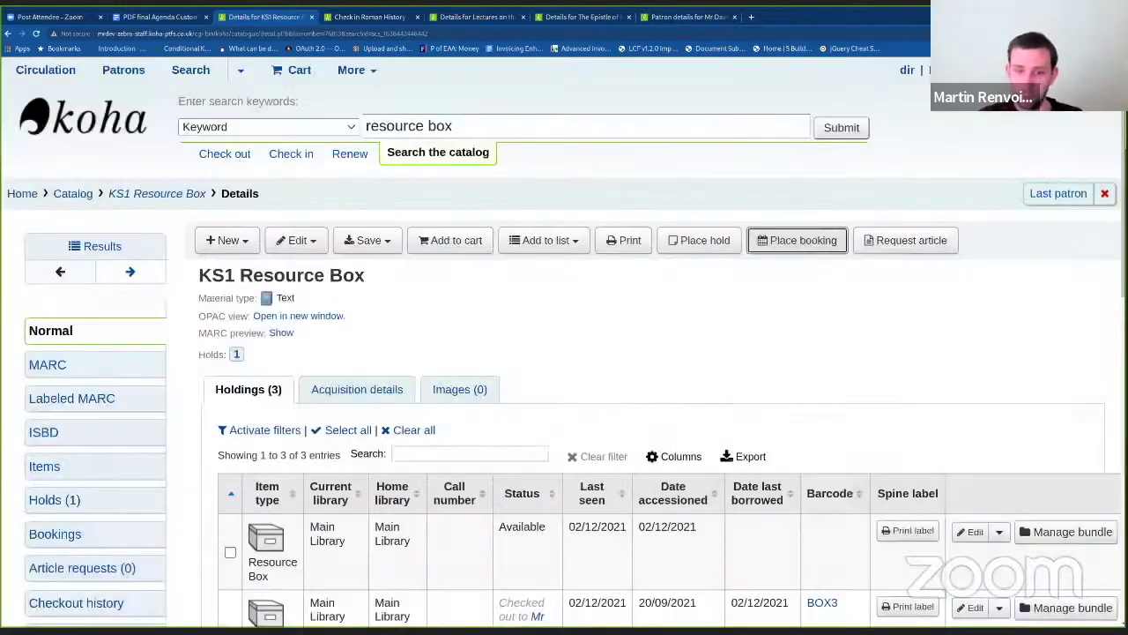
# Step: Open the bookings of KS1 Resource Box and examine the timeline and the table of booked items
pyautogui.scroll(-3, 54, 393)
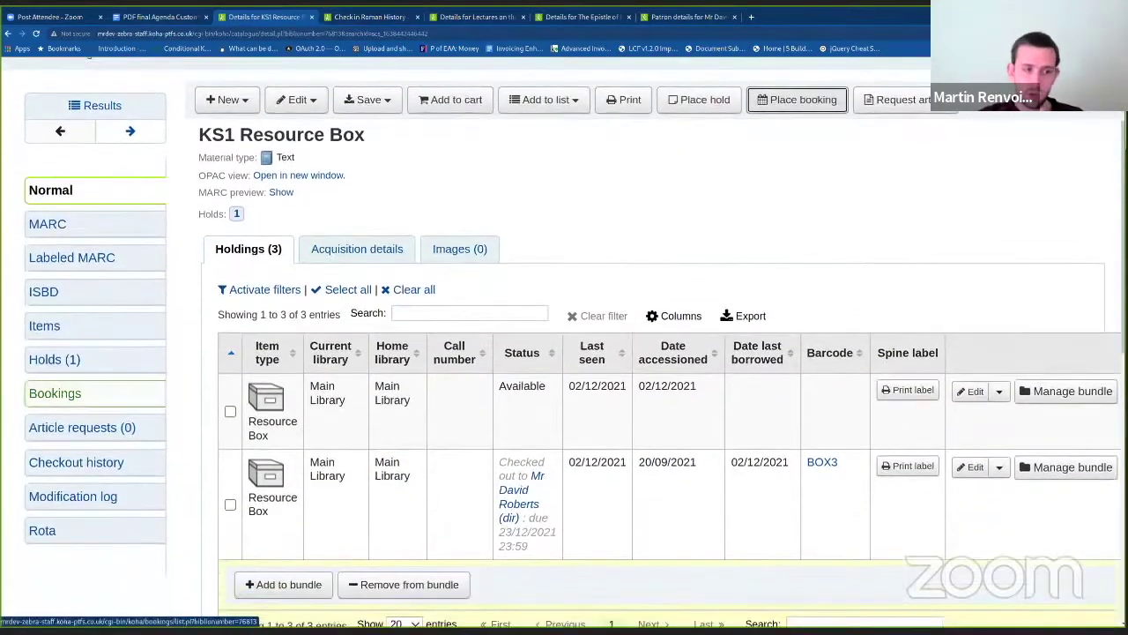
pyautogui.click(55, 393)
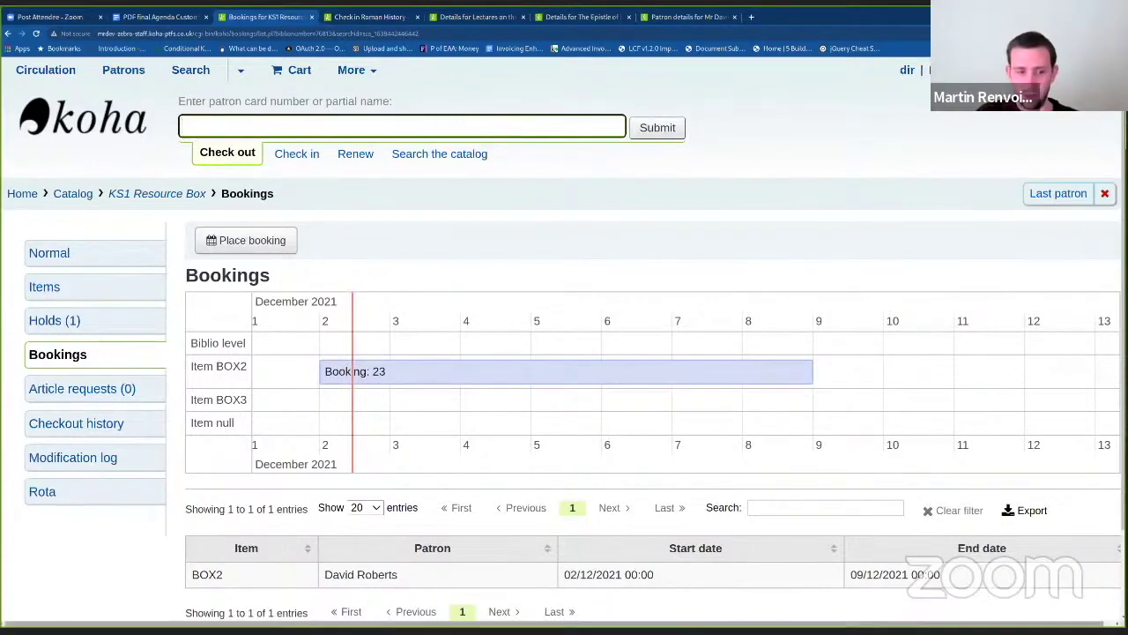
pyautogui.scroll(-2, 564, 340)
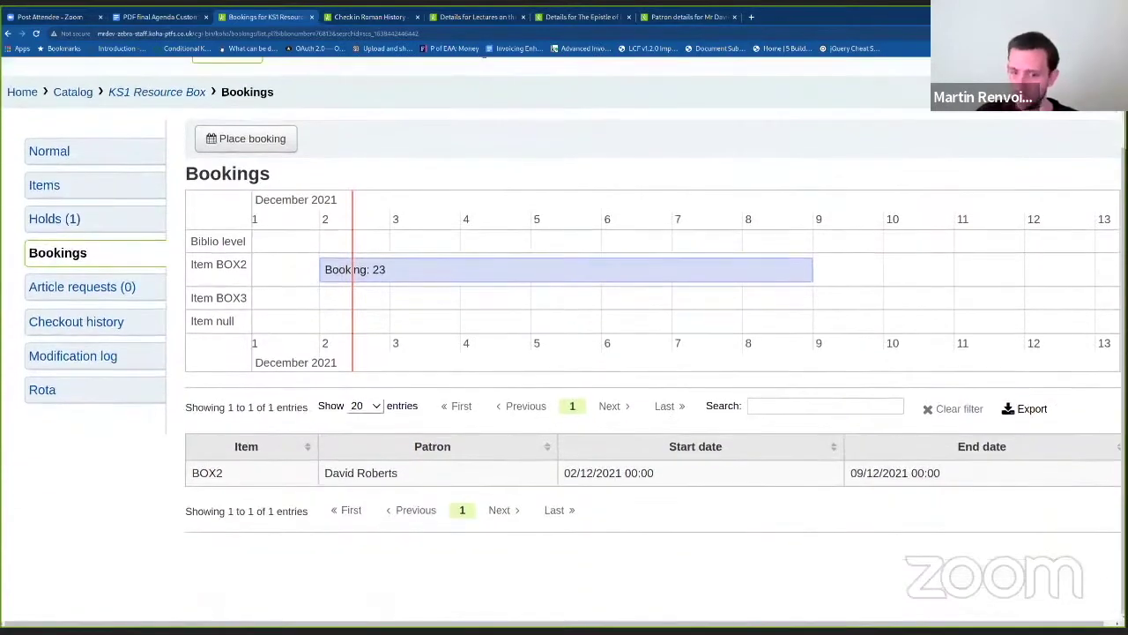
pyautogui.scroll(2, 564, 340)
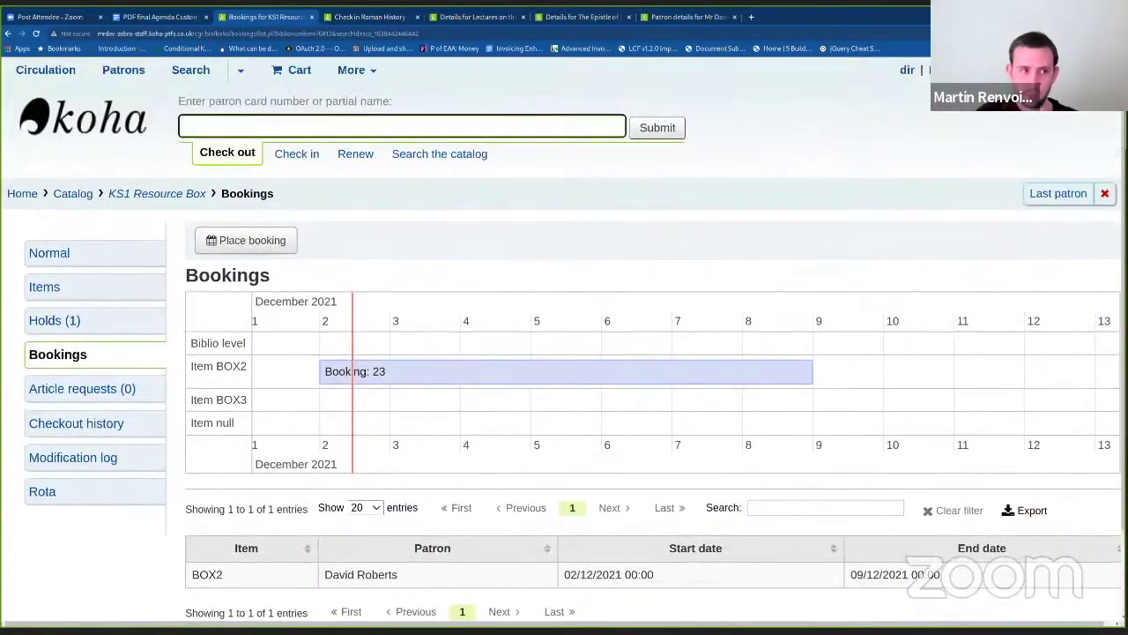
# Step: Return to the staff home page and open the circulation report of bookings to collect
pyautogui.press('F5')
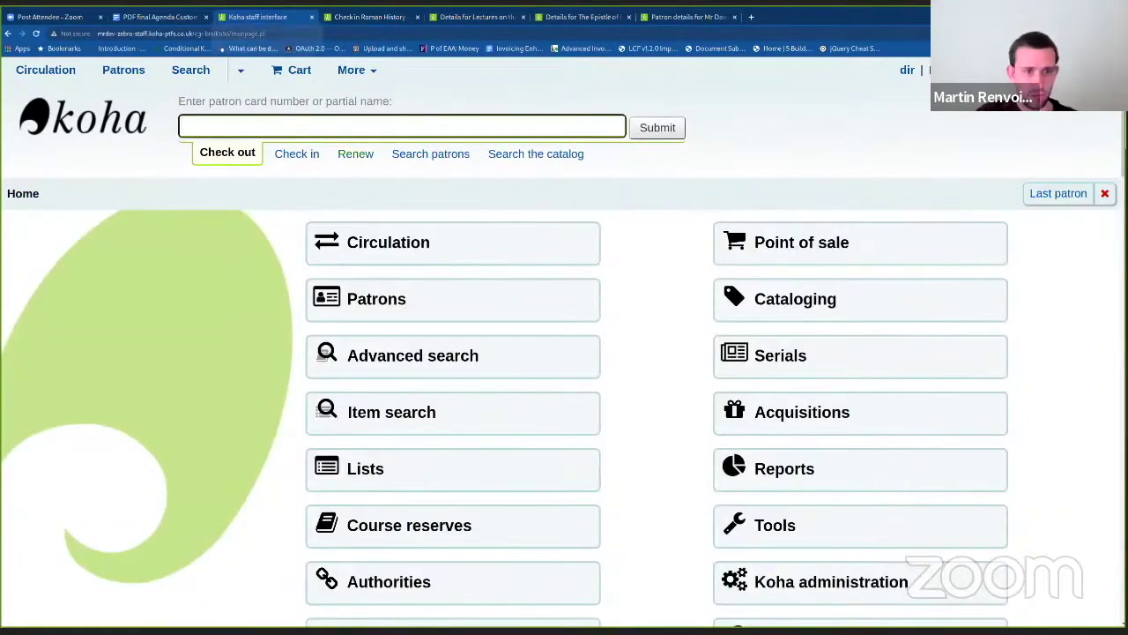
pyautogui.click(388, 243)
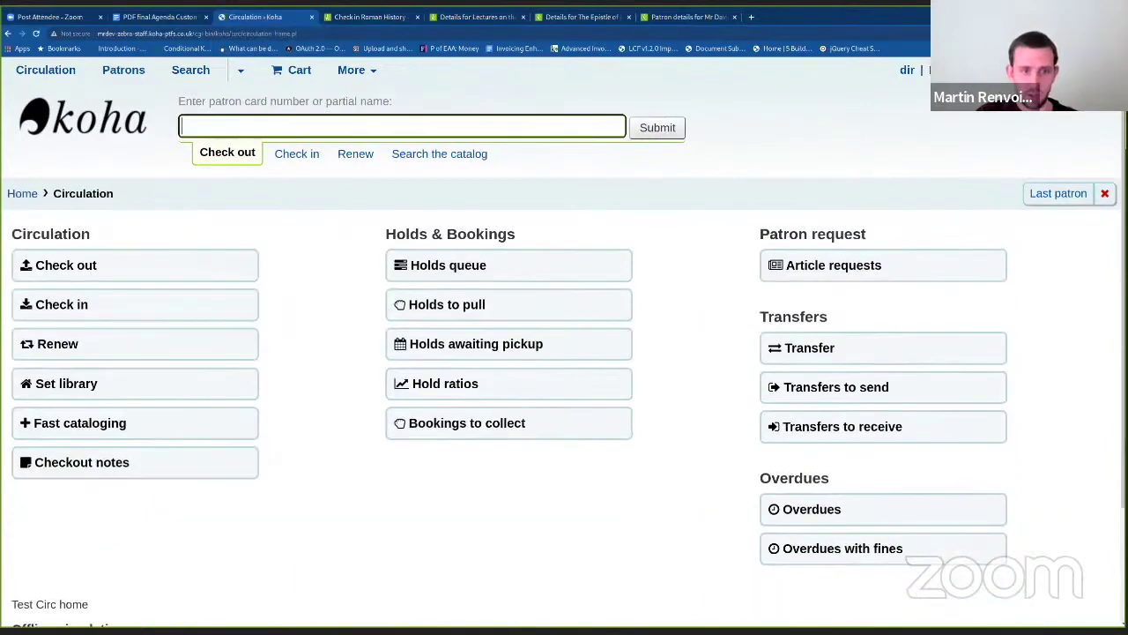
pyautogui.click(508, 423)
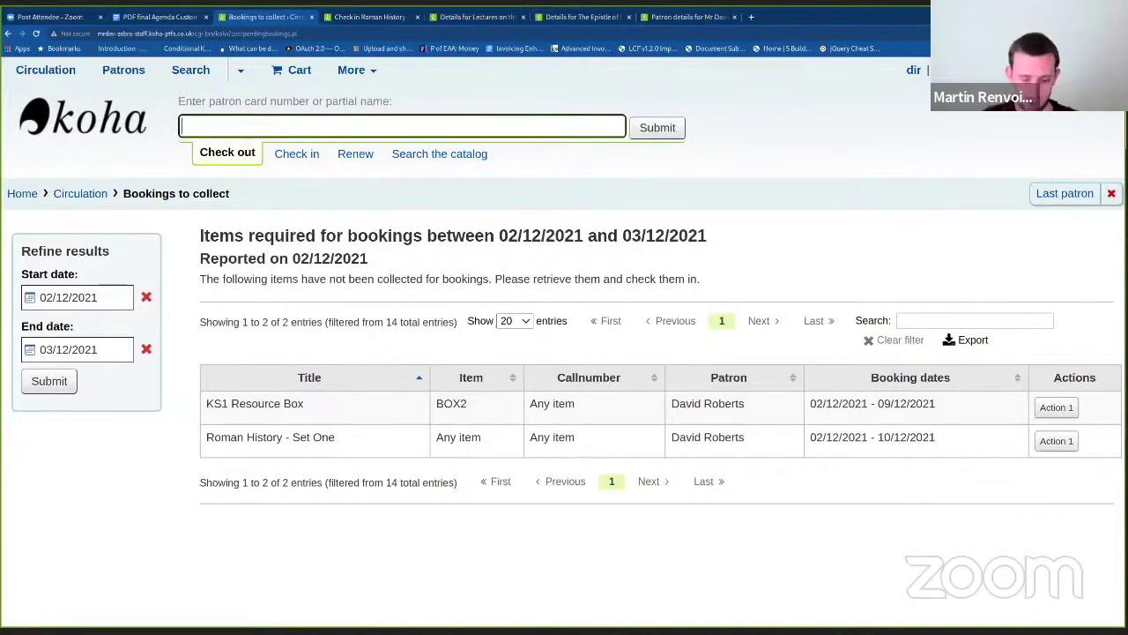
# Step: Look up the patron by card number and open their checkout page
pyautogui.write('BOX')
pyautogui.press('BackSpace')
pyautogui.press('BackSpace')
pyautogui.press('BackSpace')
pyautogui.write('dir')
pyautogui.press('Return')
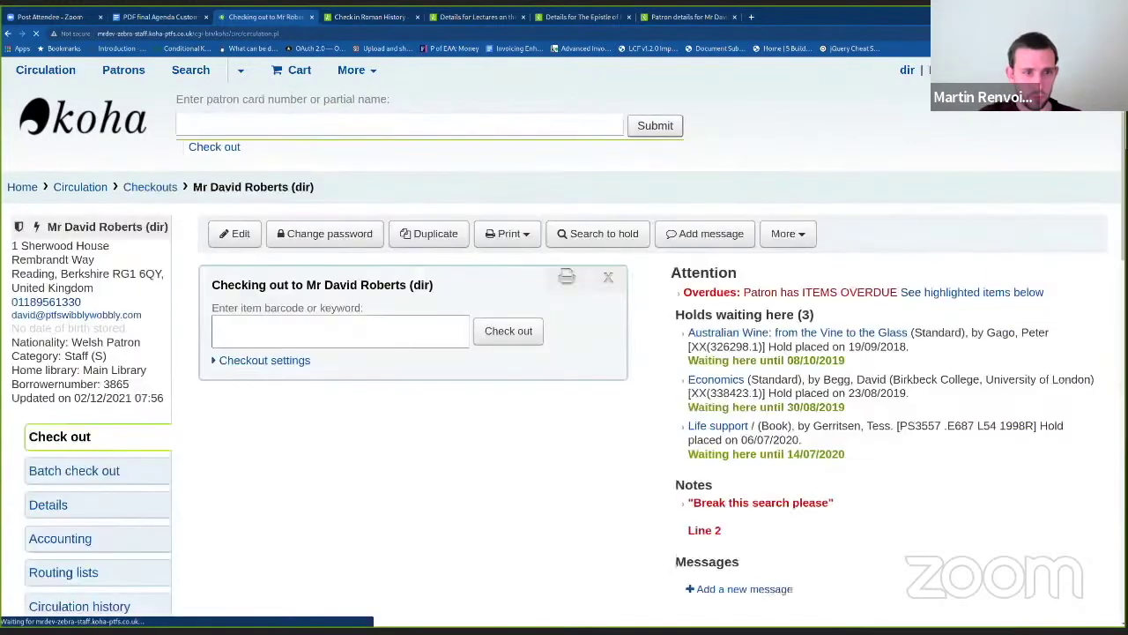
# Step: Try to check out BOX1 to the patron, declining the checkout with the reduced due date
pyautogui.write('BOX1')
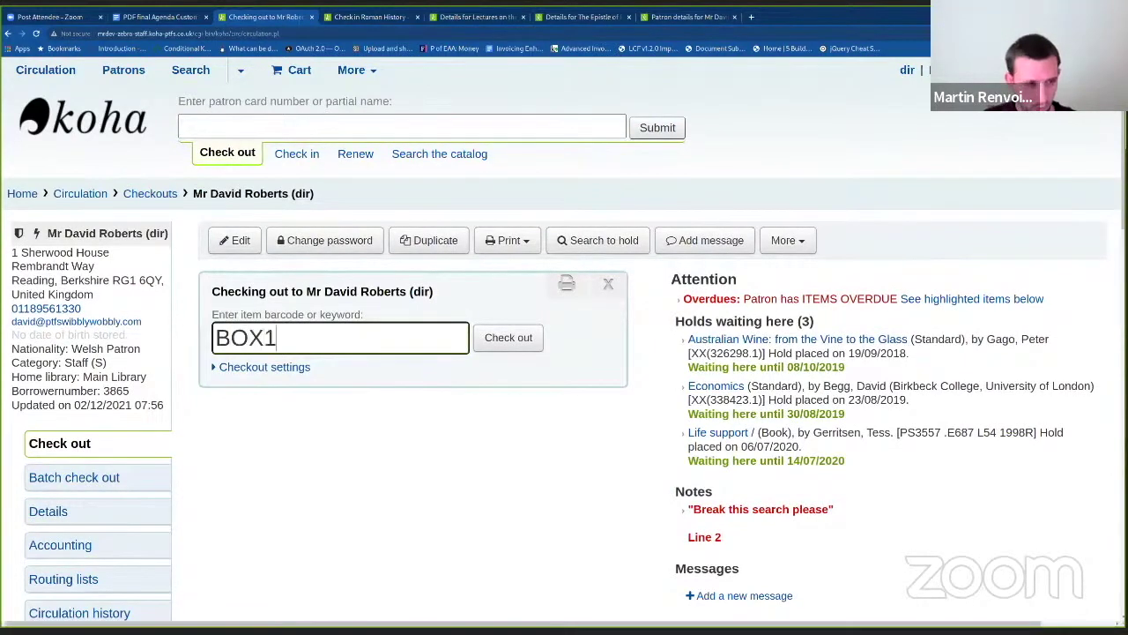
pyautogui.press('Return')
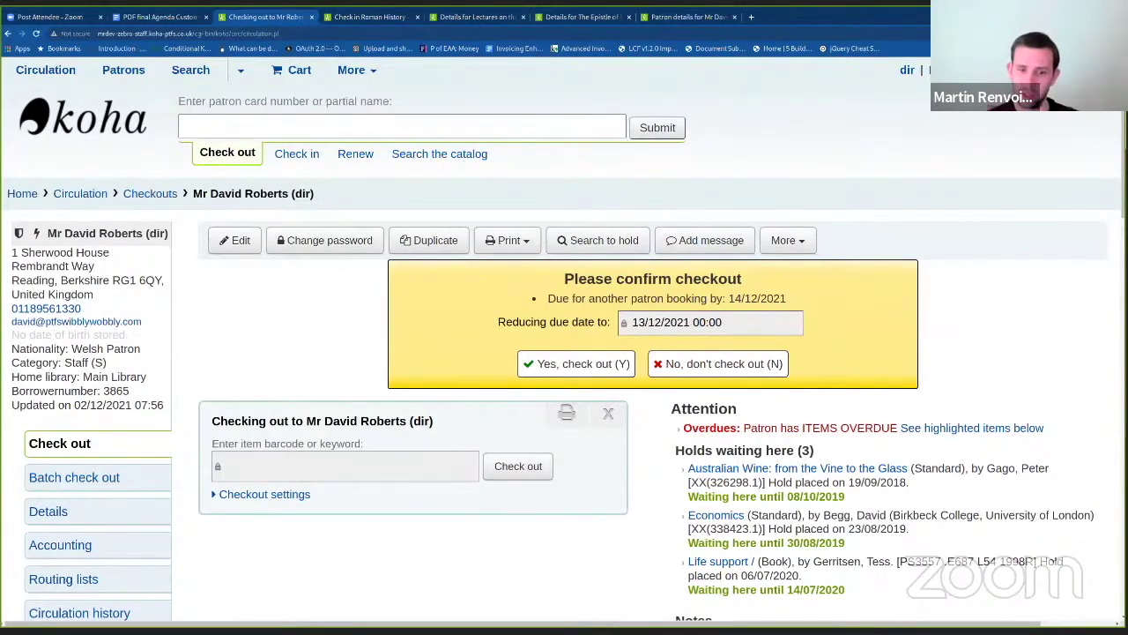
pyautogui.press('n')
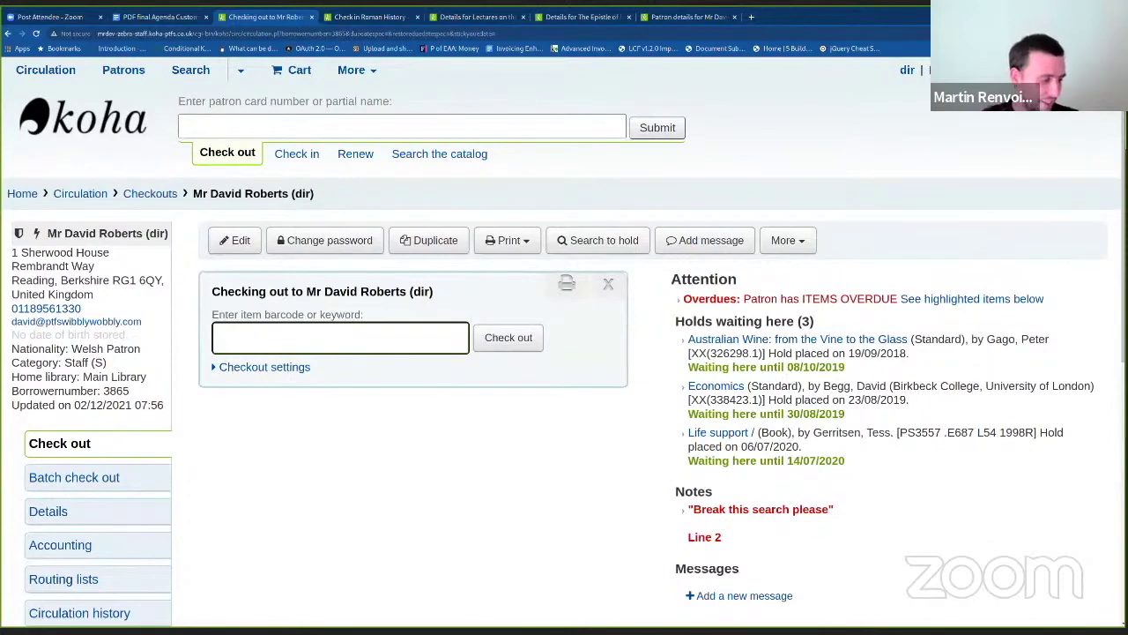
pyautogui.scroll(-2, 564, 338)
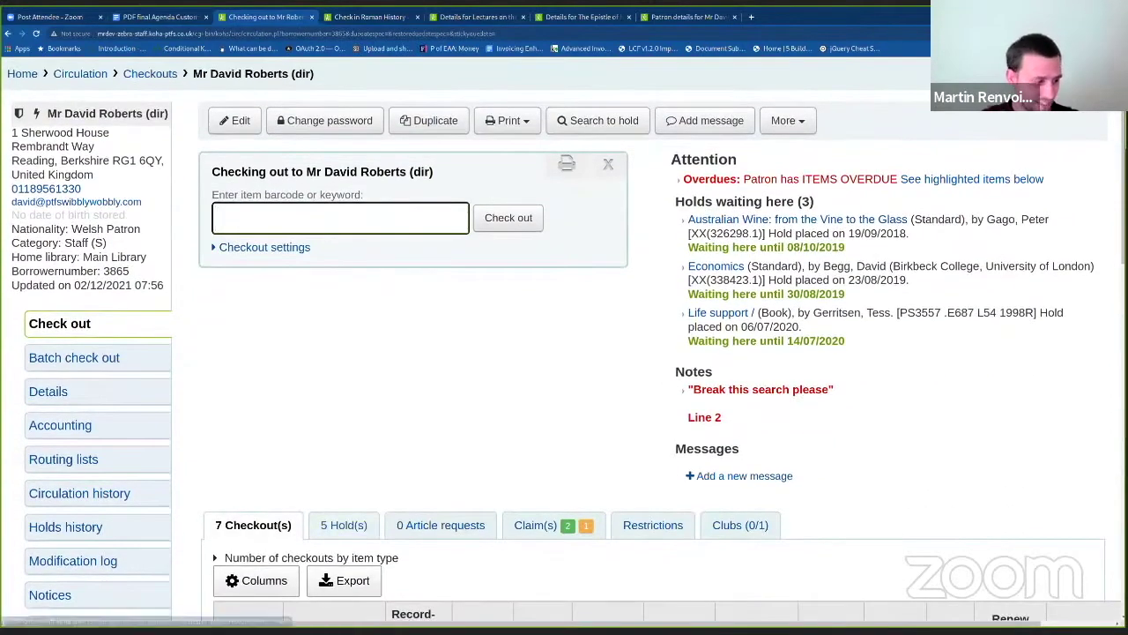